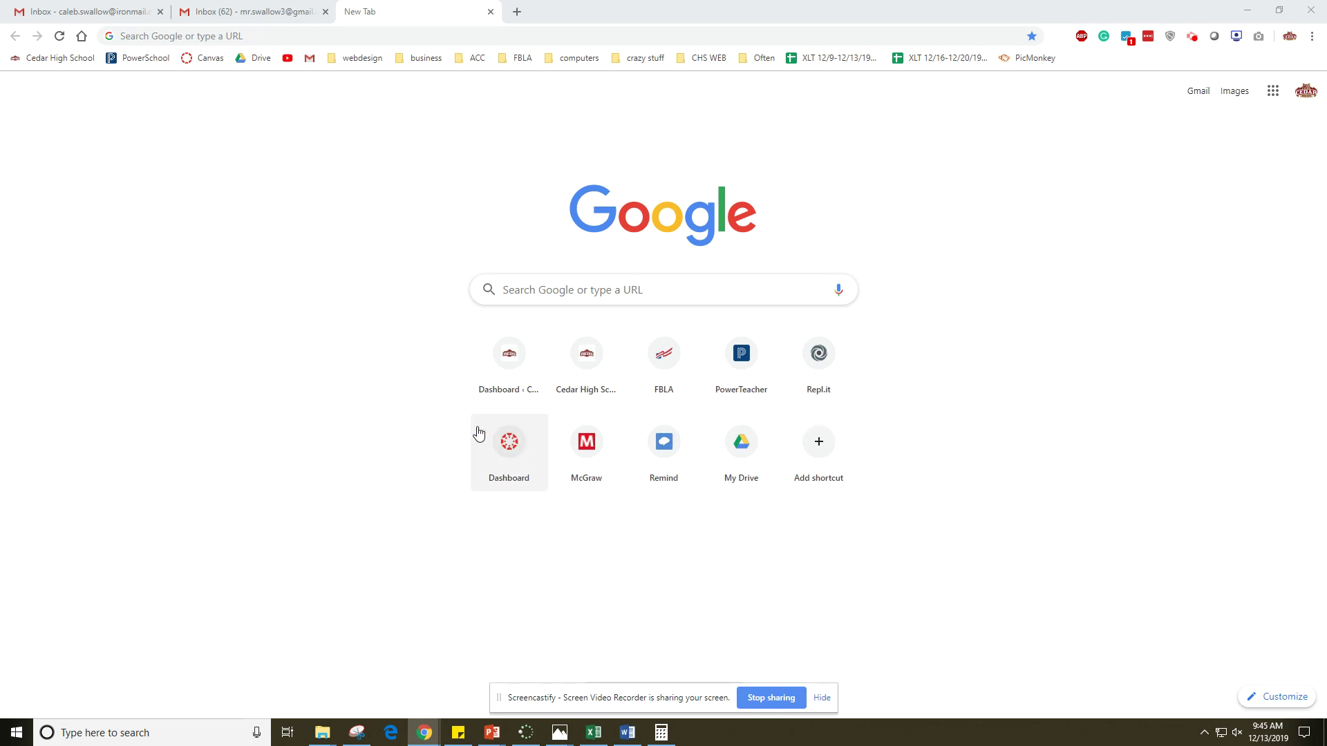
Step: In the school Gmail inbox, expand and collapse the Everything else, Starred, and Important and unread sections to review their messages
left_click(58, 6)
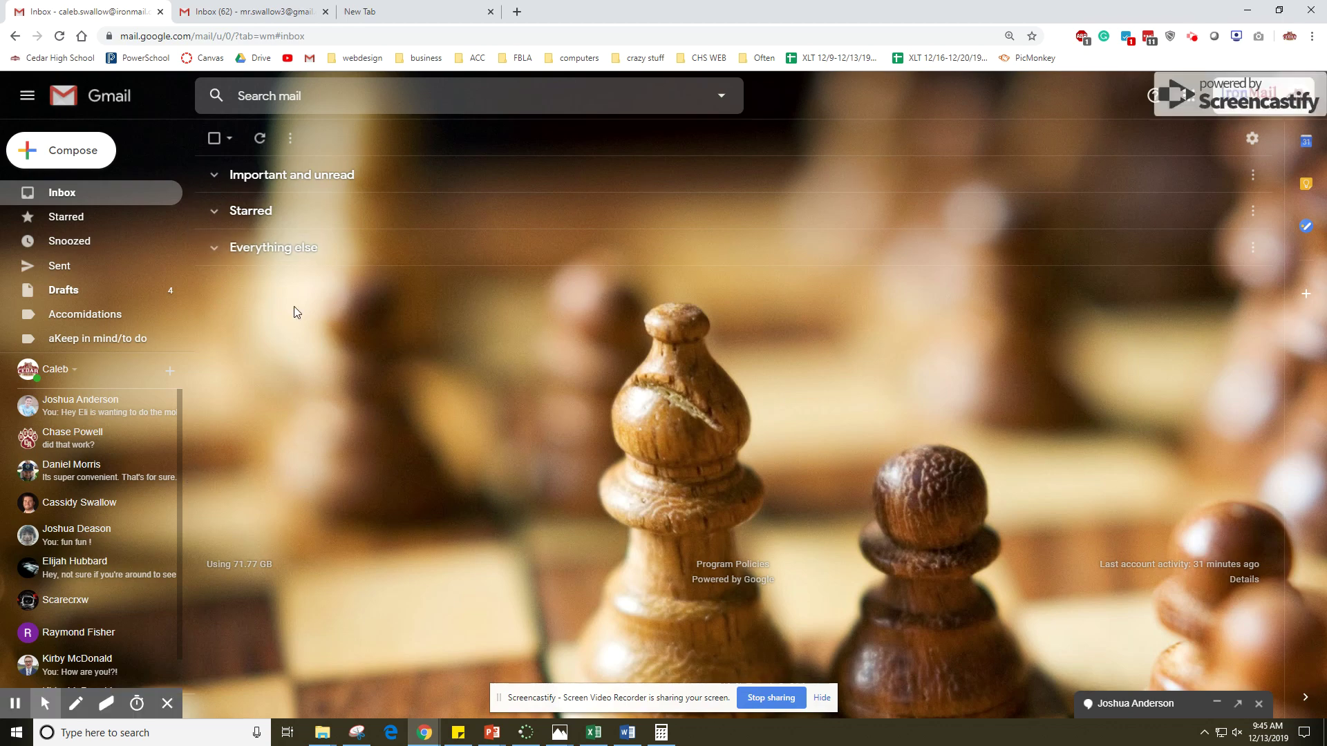
left_click(230, 253)
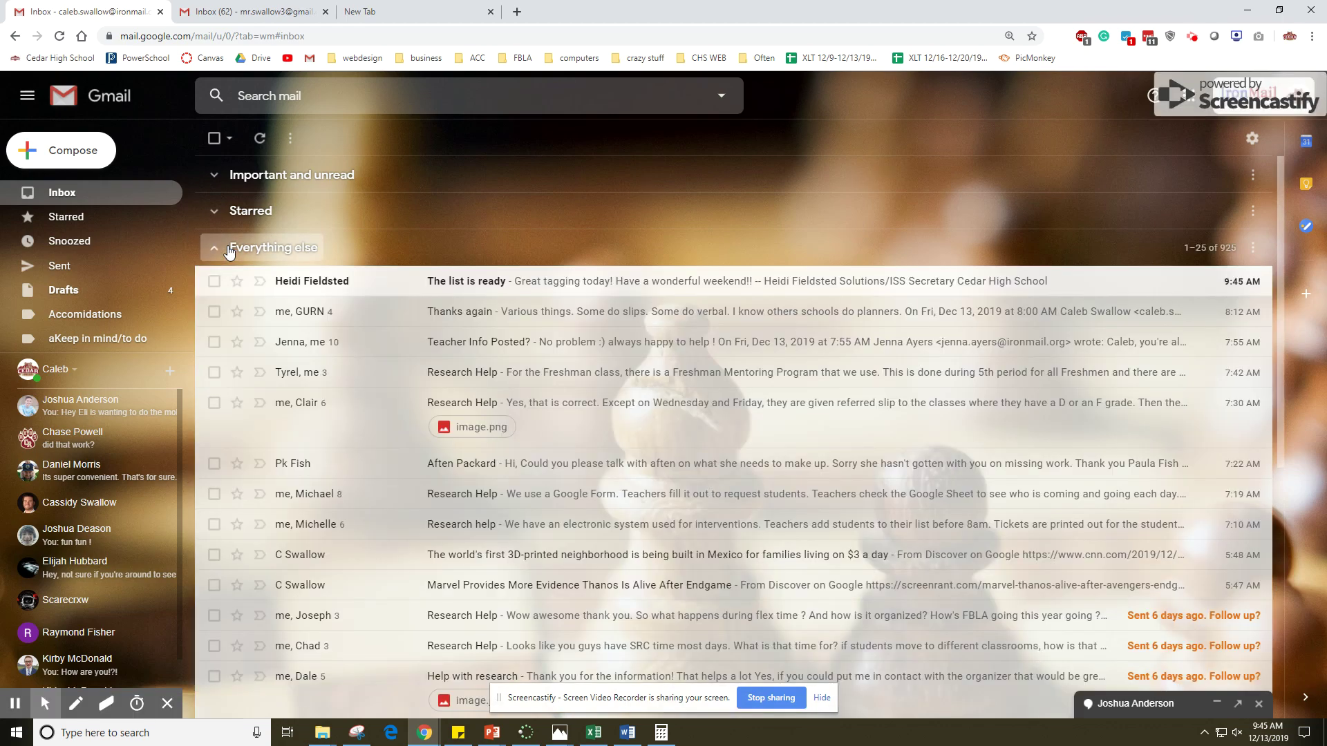
left_click(230, 251)
left_click(243, 217)
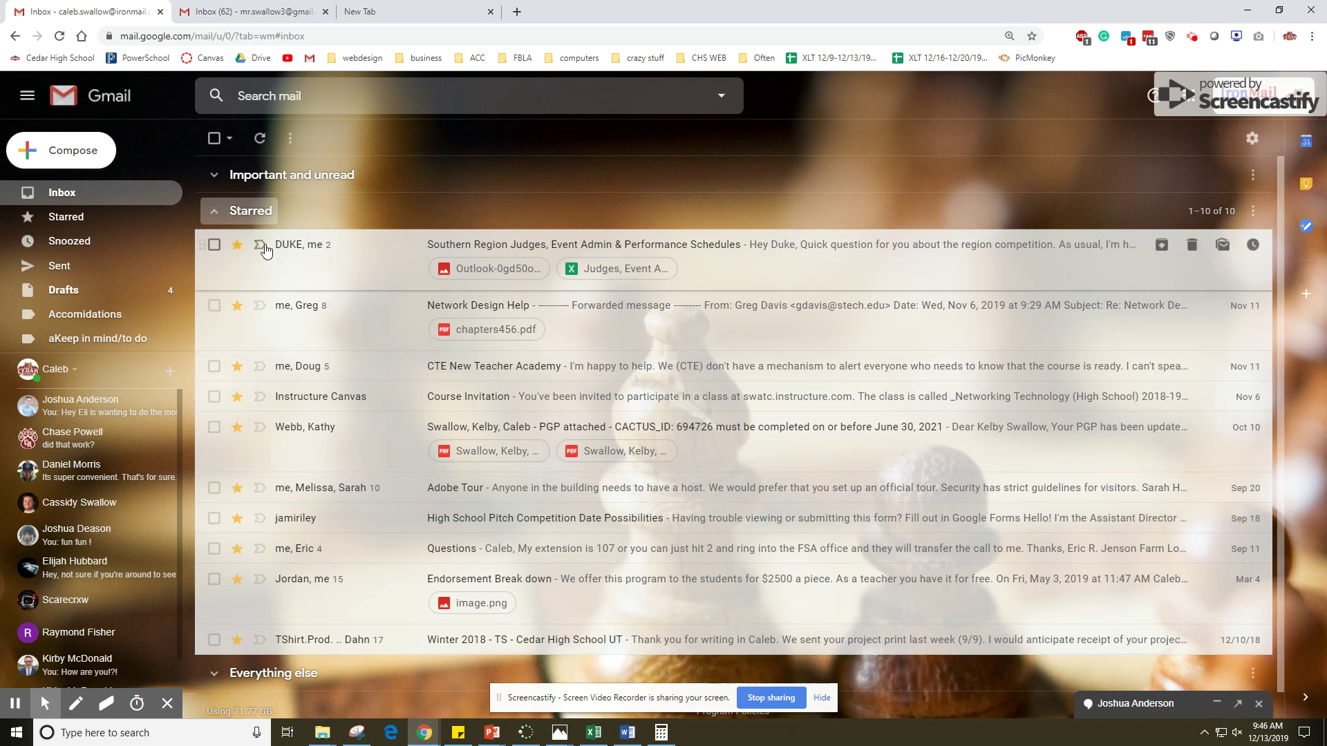
left_click(219, 211)
left_click(214, 177)
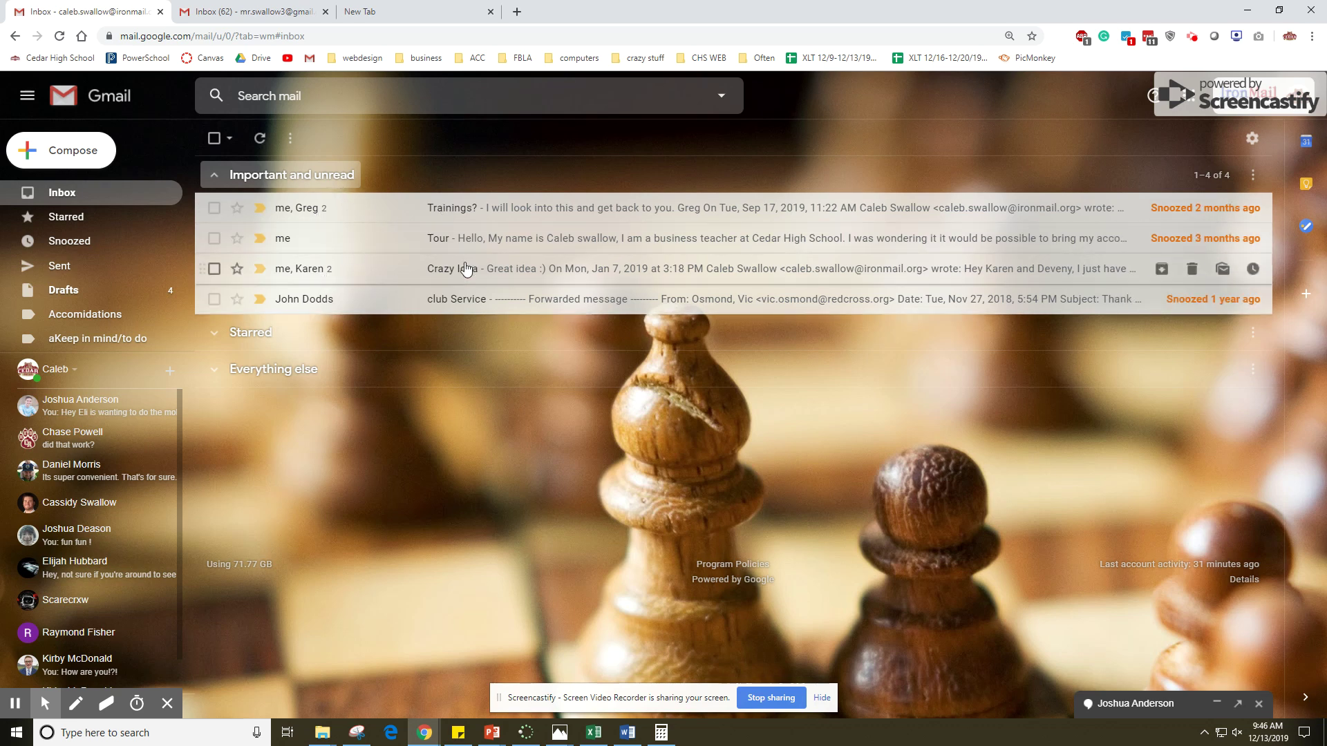
left_click(220, 174)
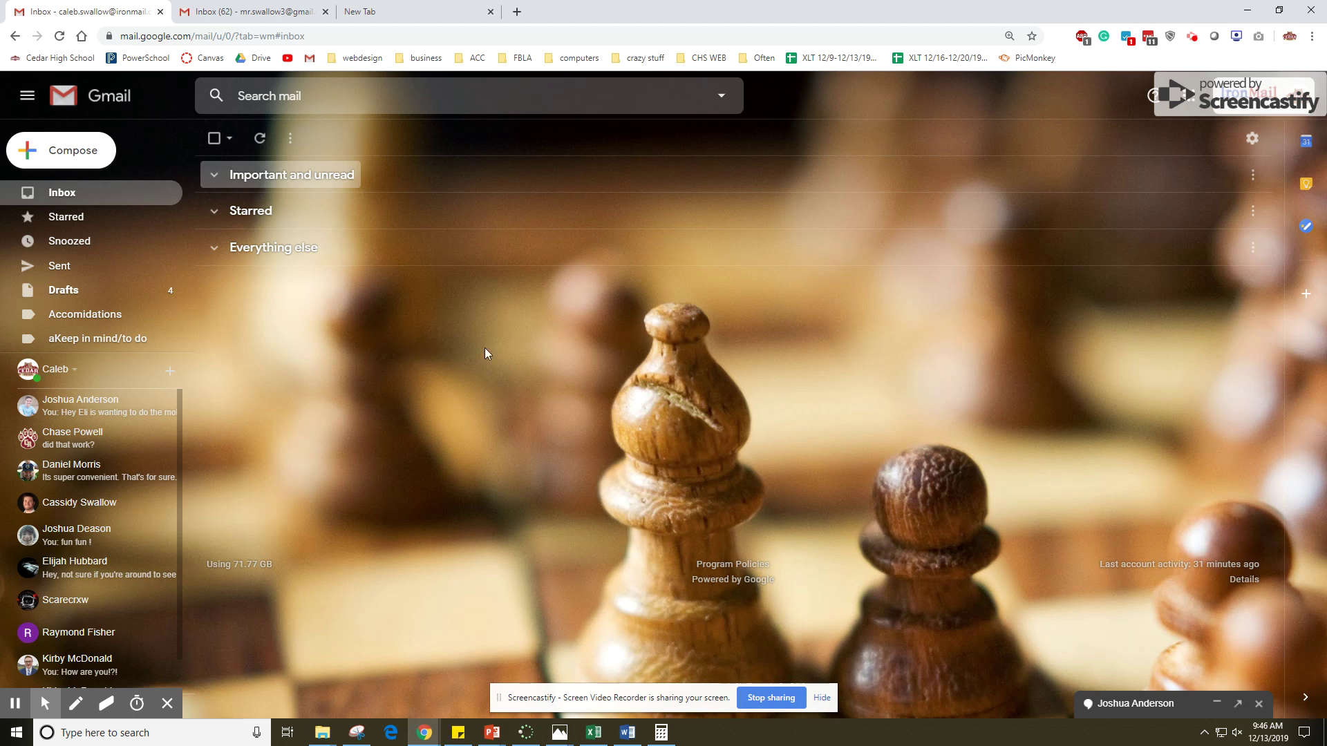
Step: Switch to the personal Gmail inbox, browse the available themes, and save Lake Tahoe as its theme
left_click(284, 12)
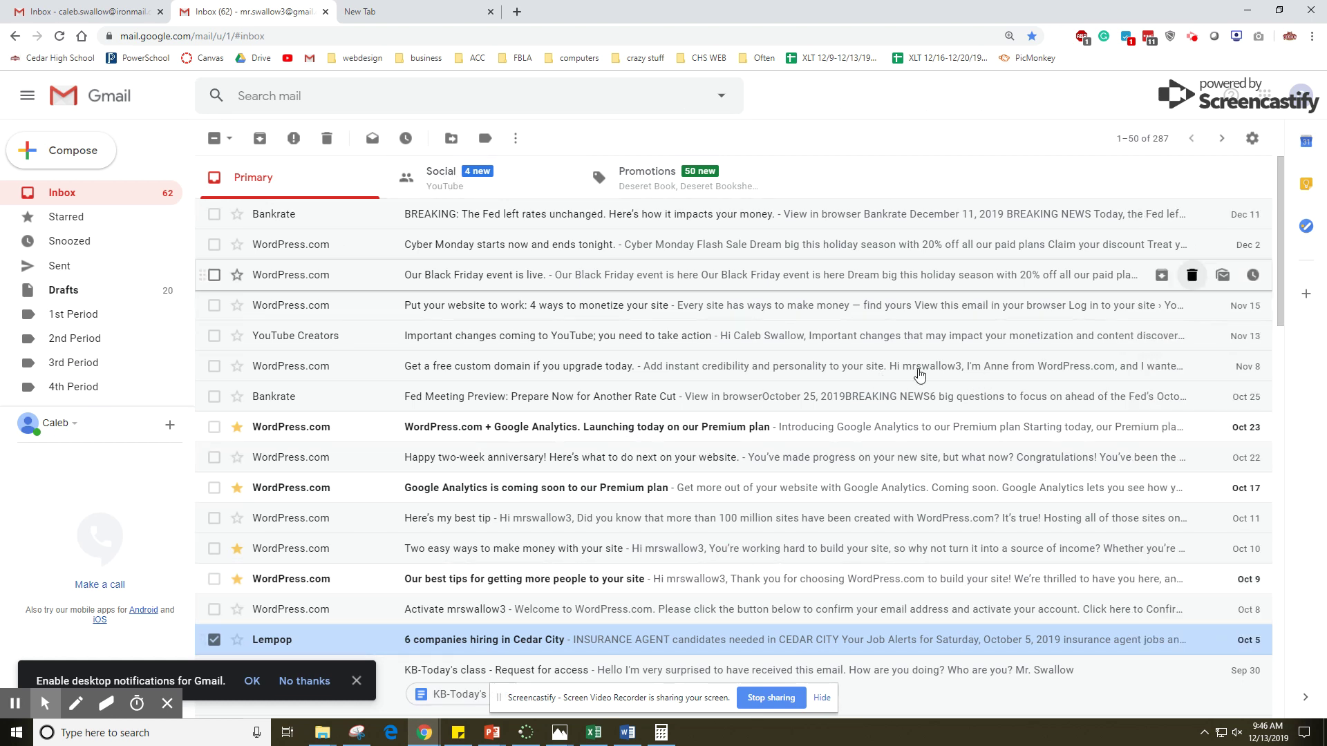
left_click(1252, 139)
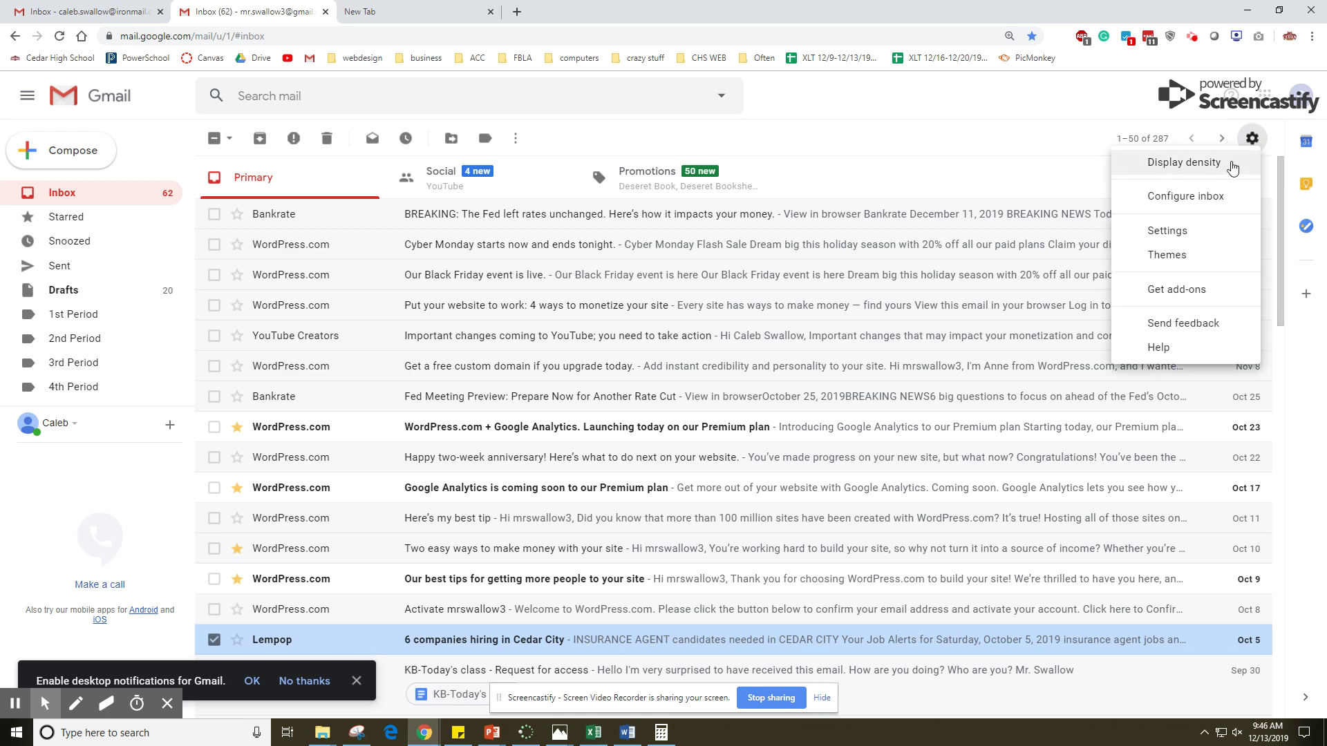
left_click(1196, 263)
scroll(586, 415, "down", 2)
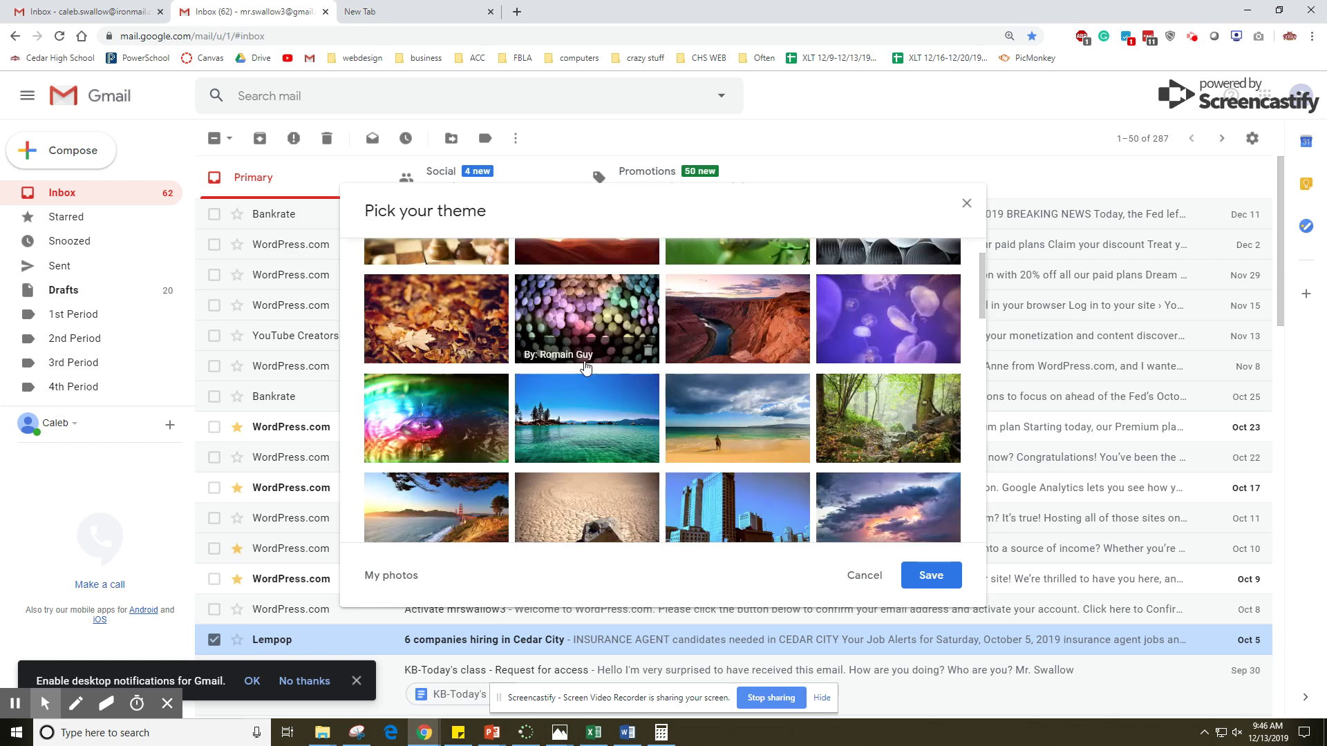
scroll(585, 367, "down", 4)
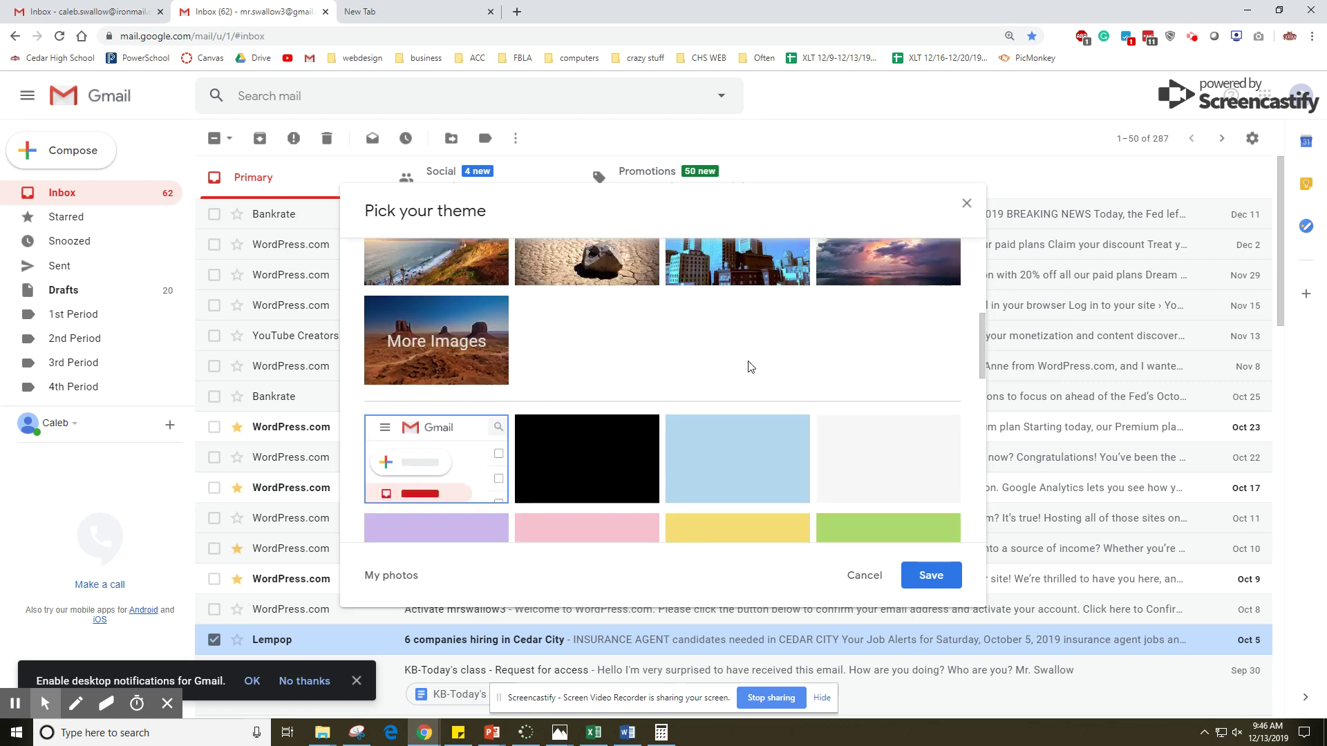
scroll(751, 366, "down", 10)
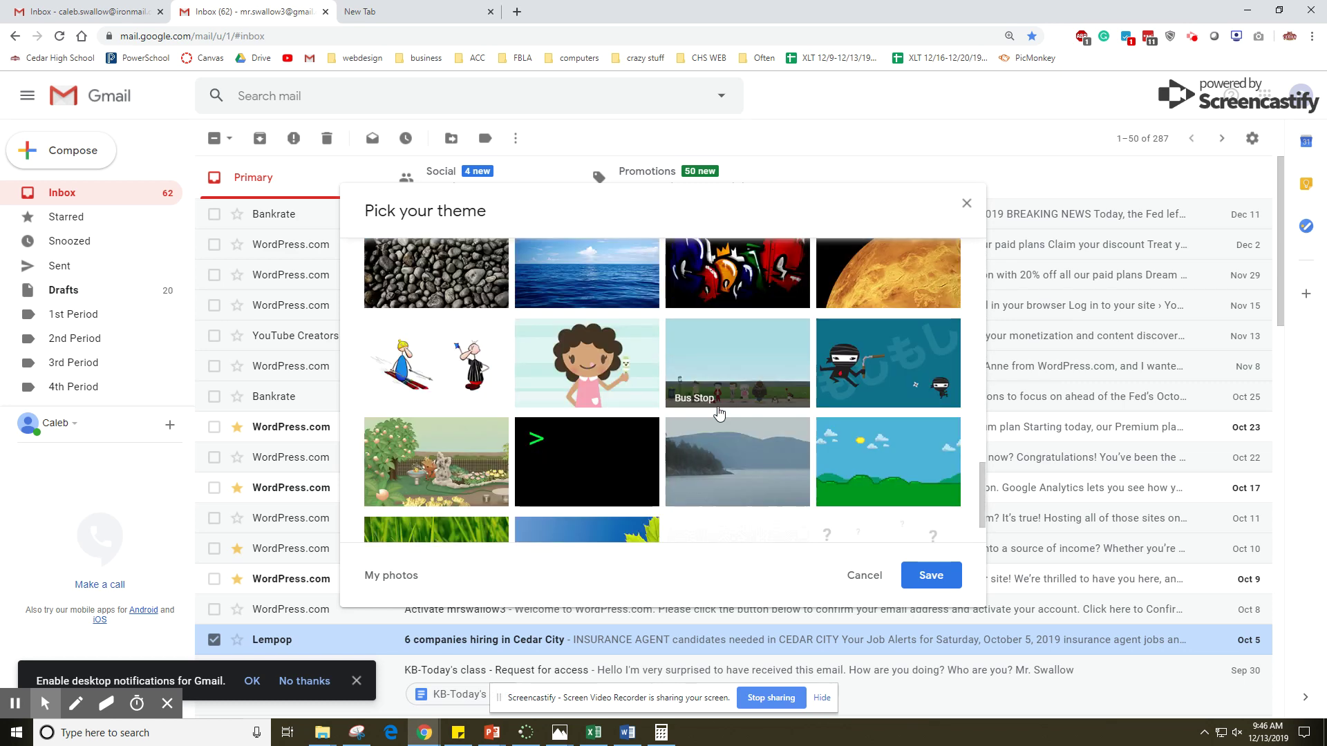
scroll(718, 414, "down", 1)
scroll(718, 413, "up", 15)
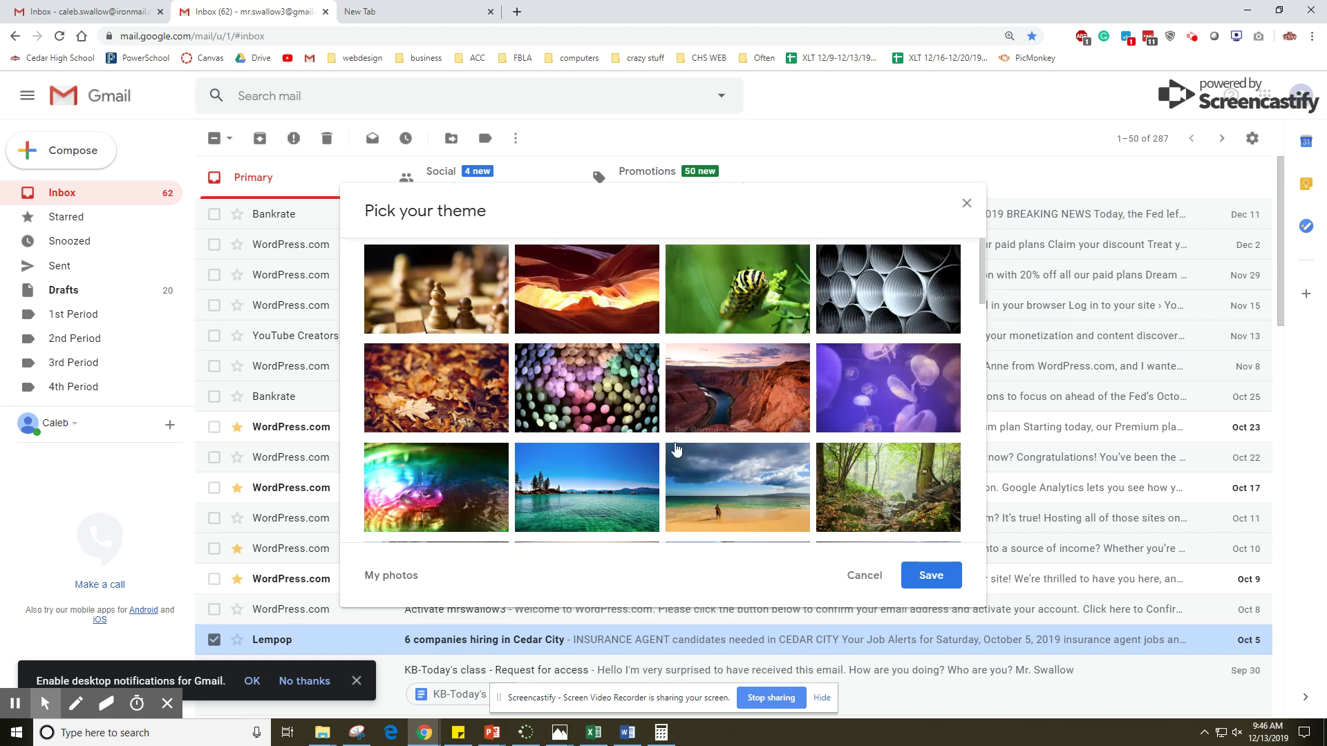
scroll(751, 398, "down", 1)
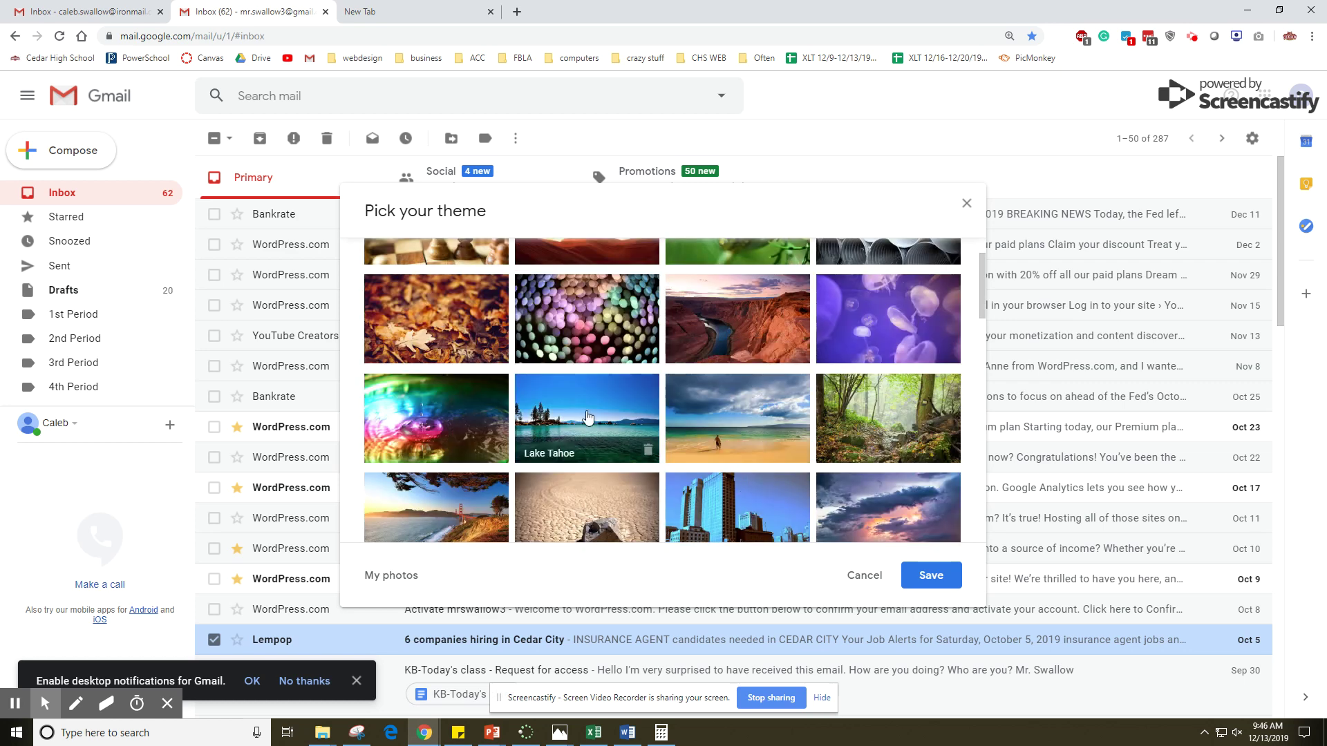
left_click(627, 444)
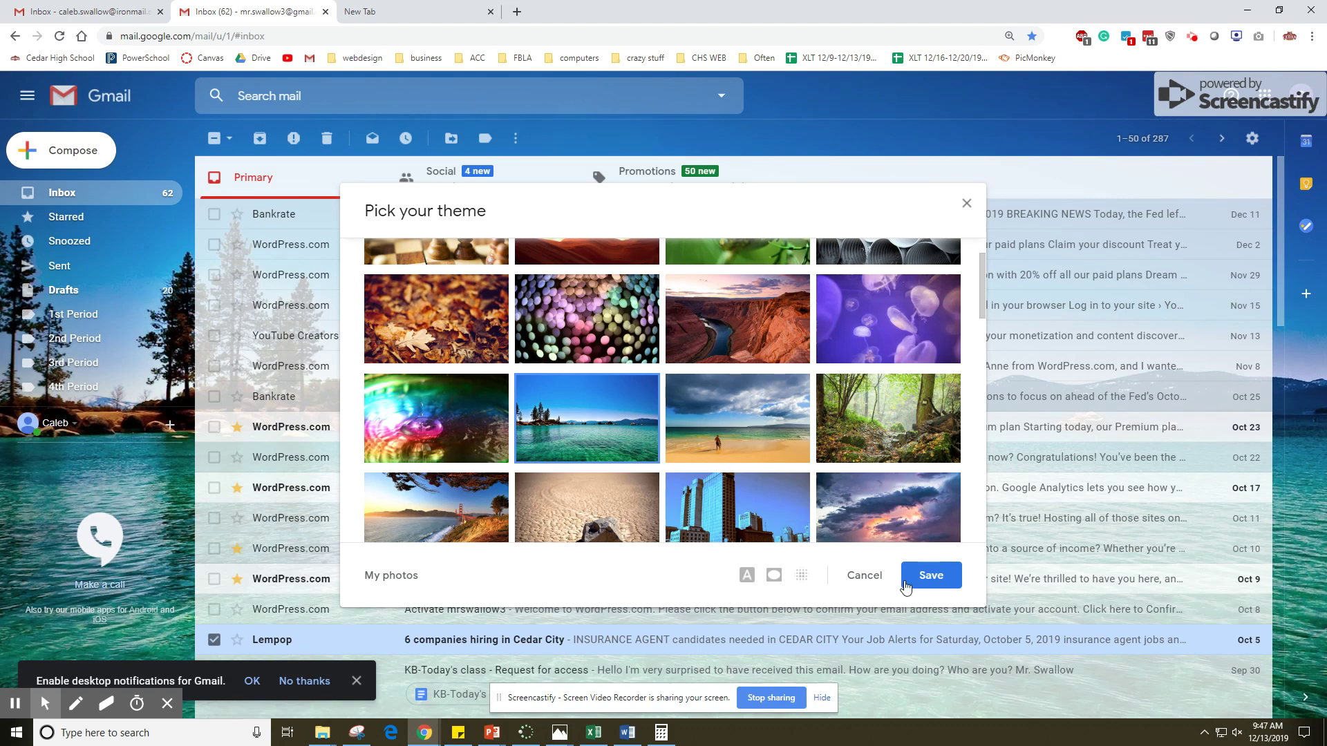
left_click(912, 583)
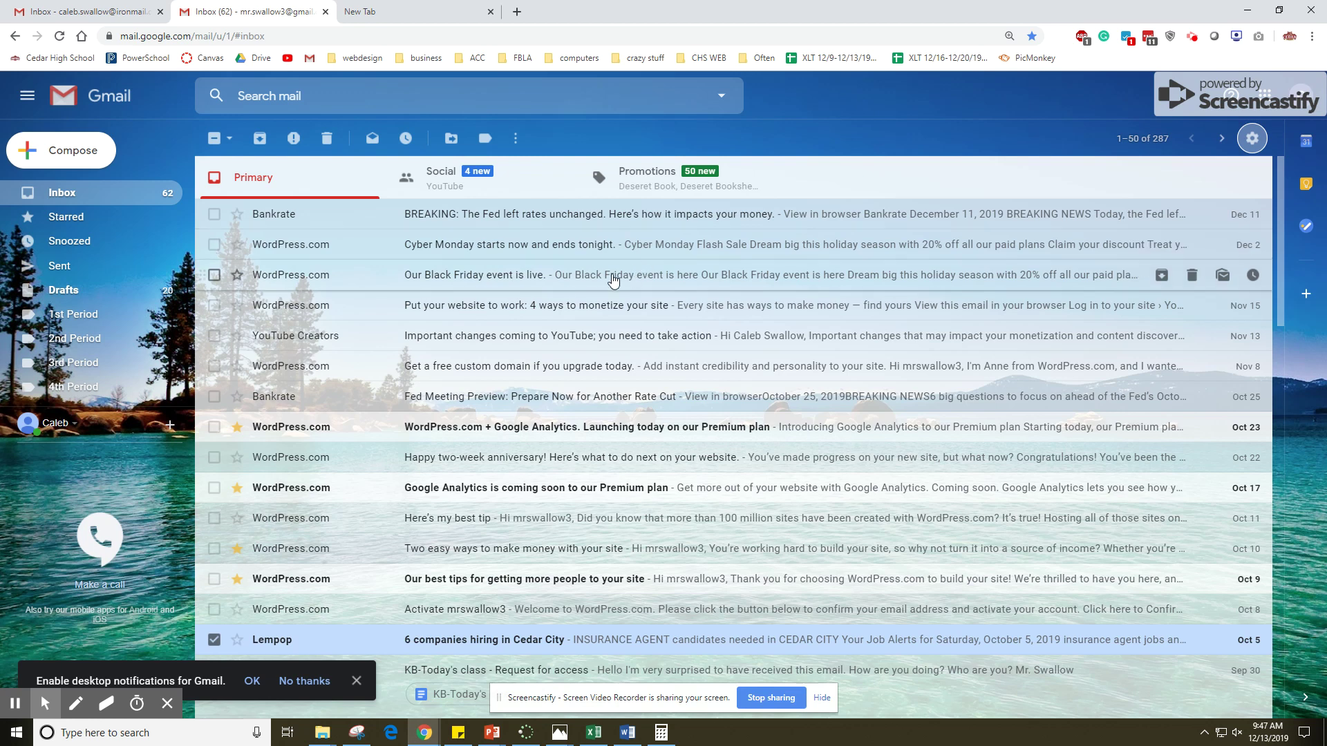
Step: Return to the school Gmail inbox and briefly expand each of its three priority sections for comparison
left_click(90, 10)
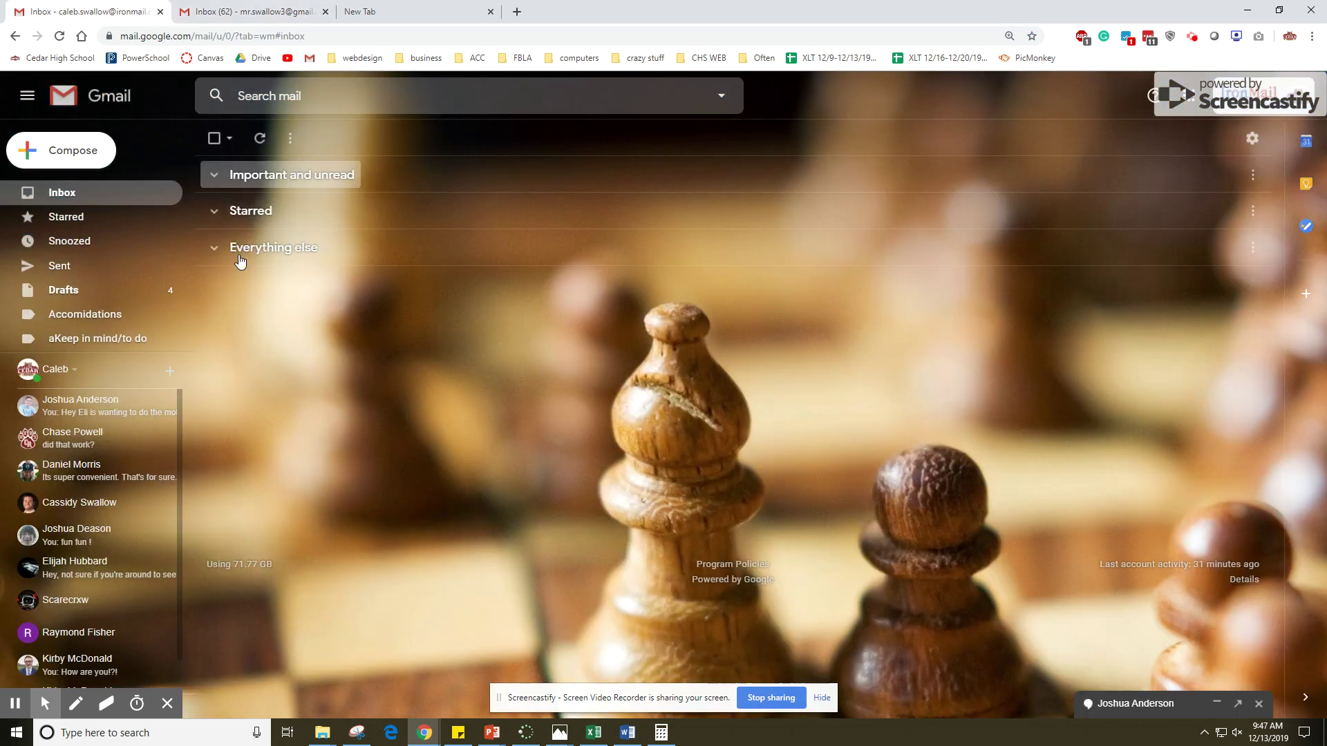
left_click(215, 248)
left_click(216, 248)
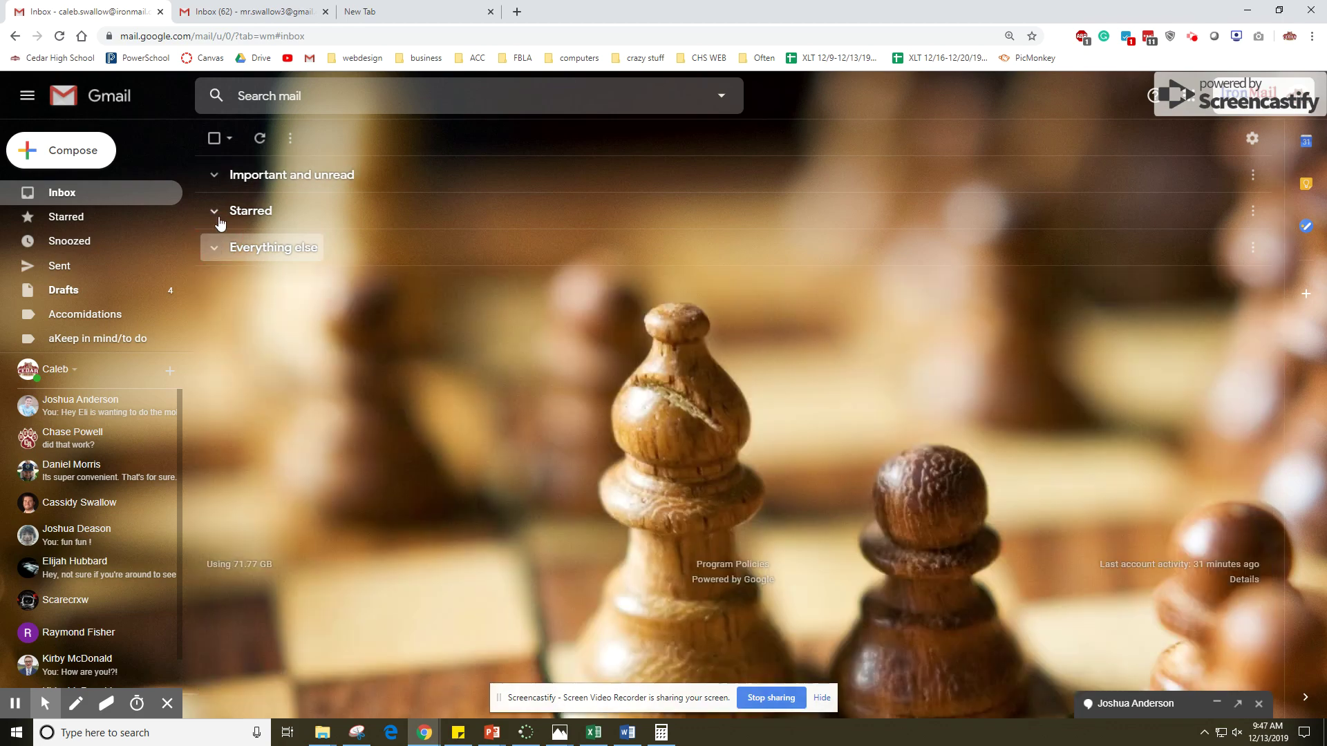
left_click(220, 220)
left_click(218, 218)
left_click(214, 174)
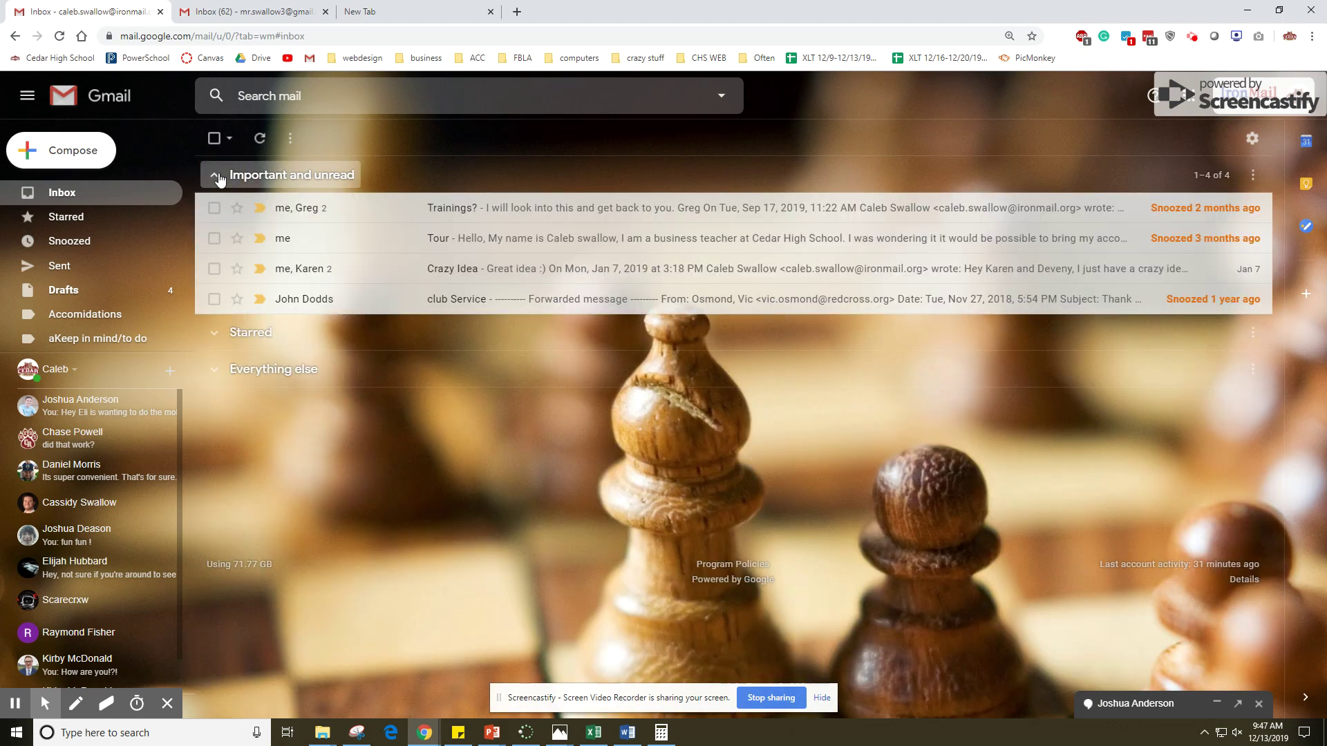
left_click(214, 174)
Step: Change the personal Gmail account's inbox type to Priority Inbox and allow the page to reload
left_click(241, 9)
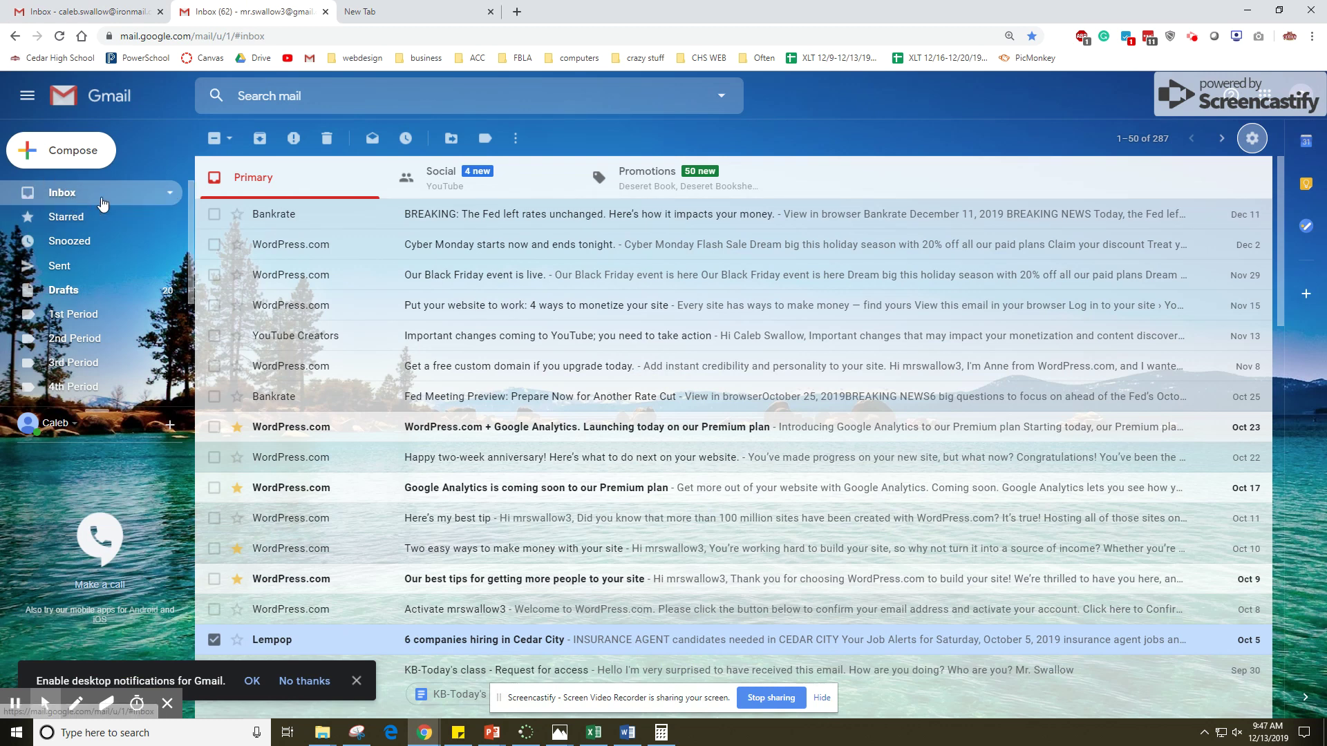
left_click(170, 194)
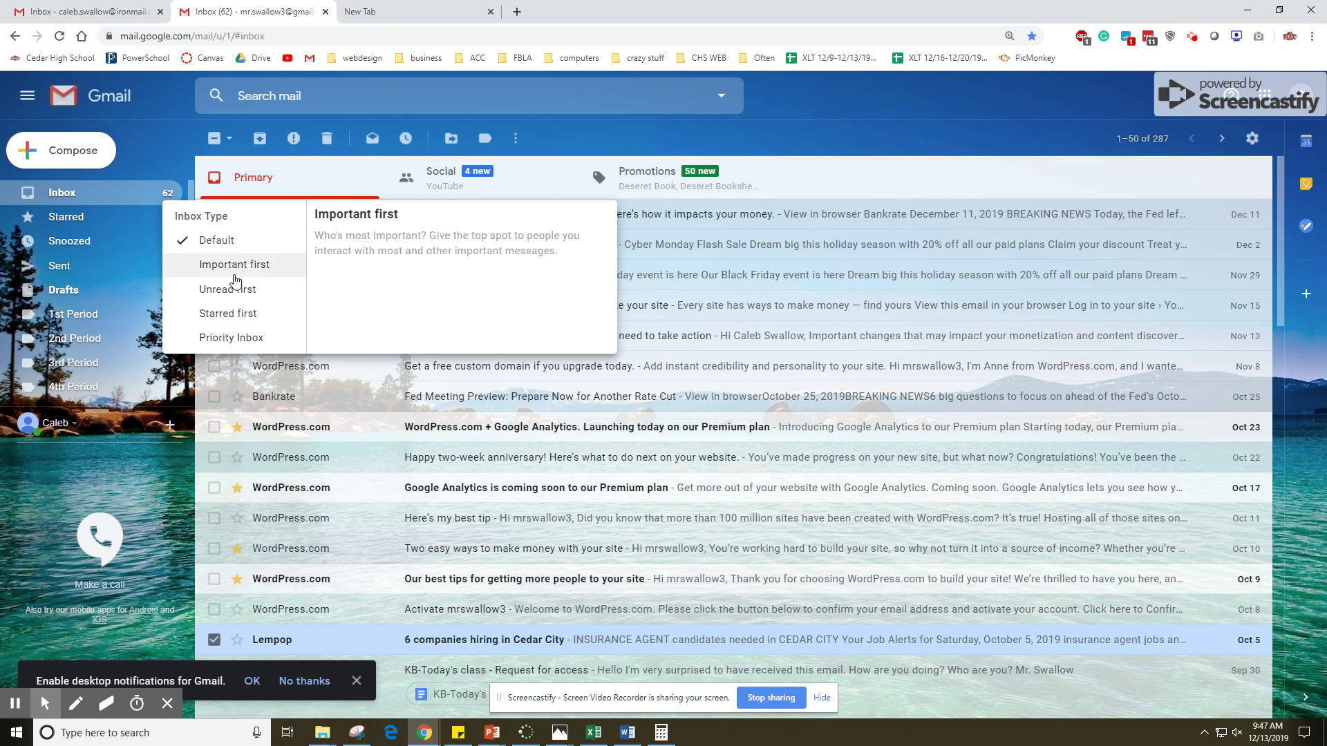
left_click(238, 338)
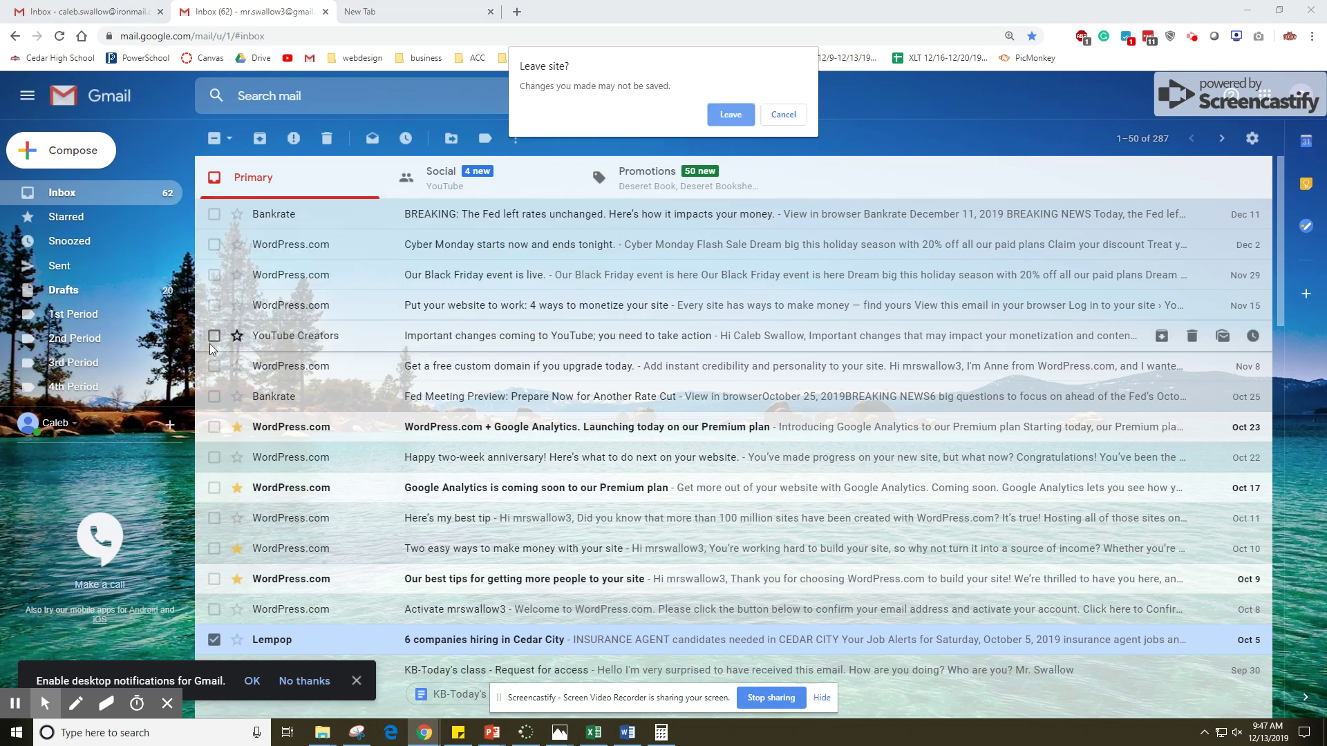
left_click(730, 118)
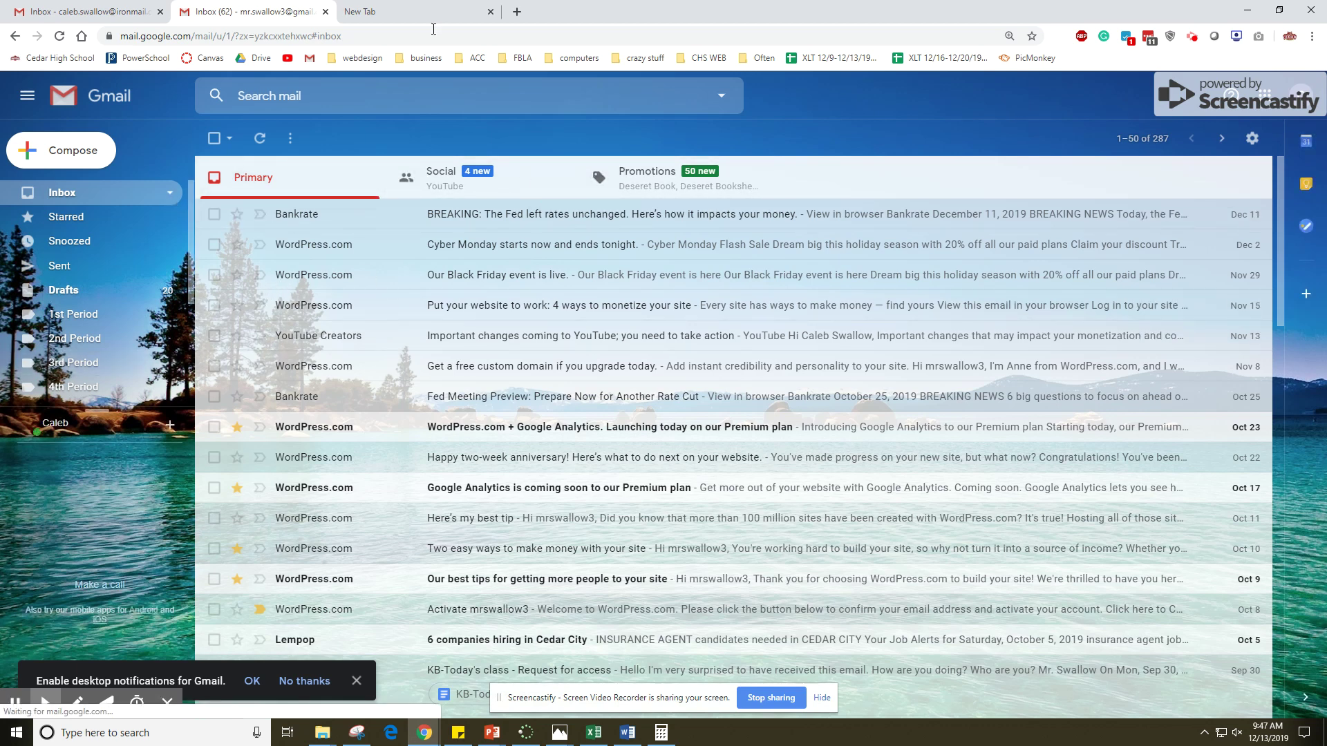
left_click(1191, 36)
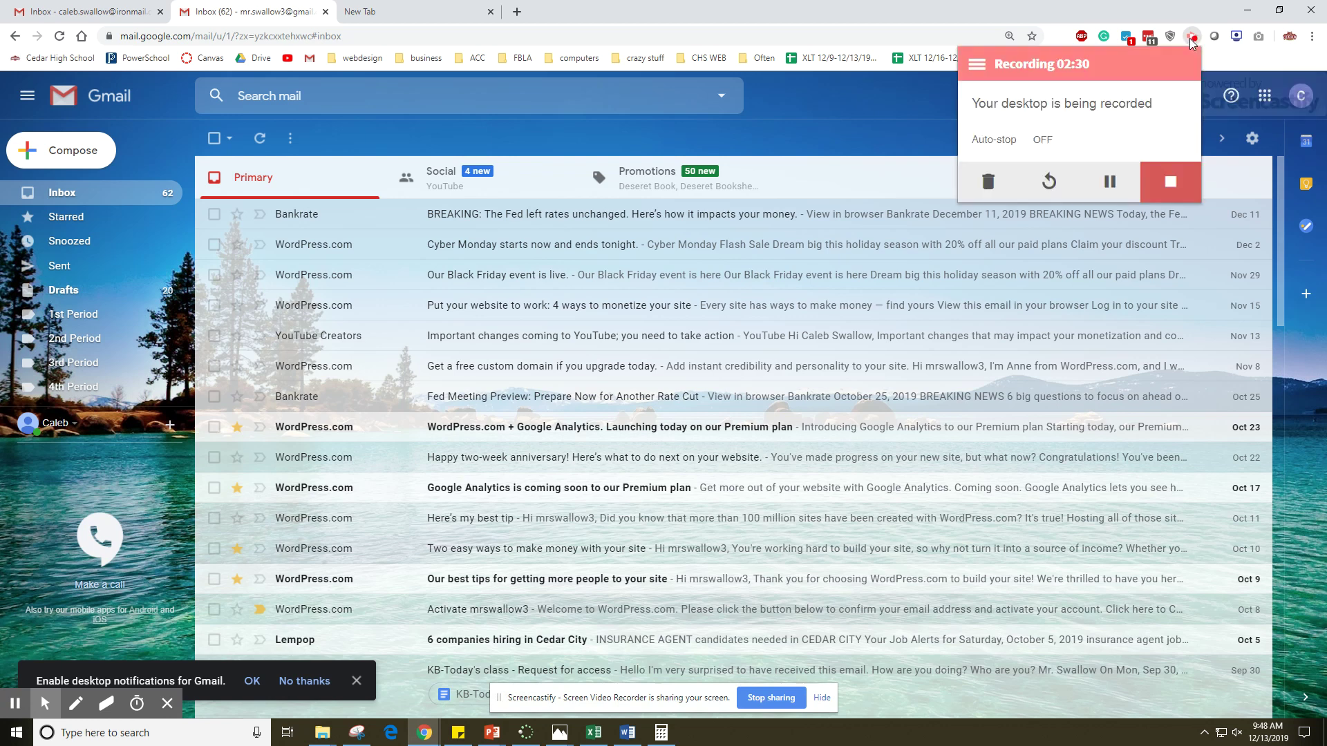
left_click(1110, 184)
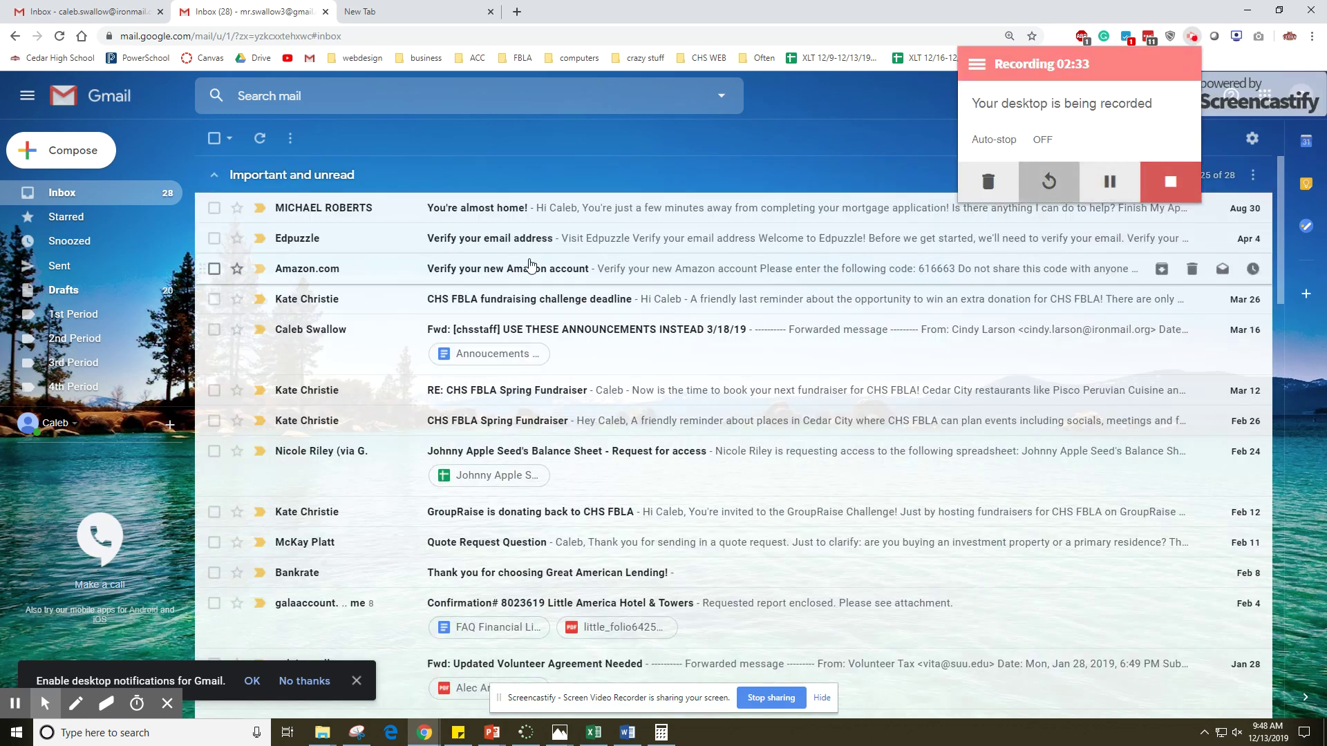
Step: Look through the Important and unread messages and collapse all three sections of the personal priority inbox
scroll(414, 276, "down", 10)
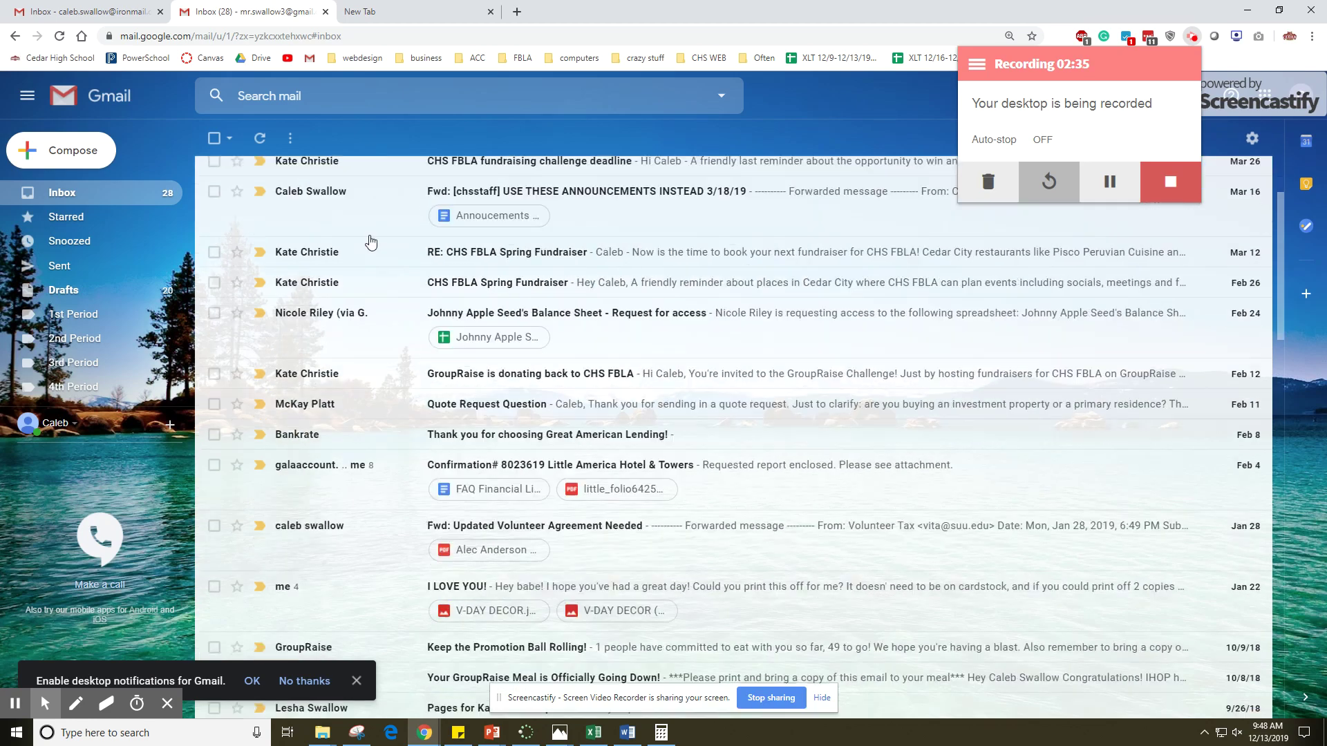
scroll(425, 475, "up", 10)
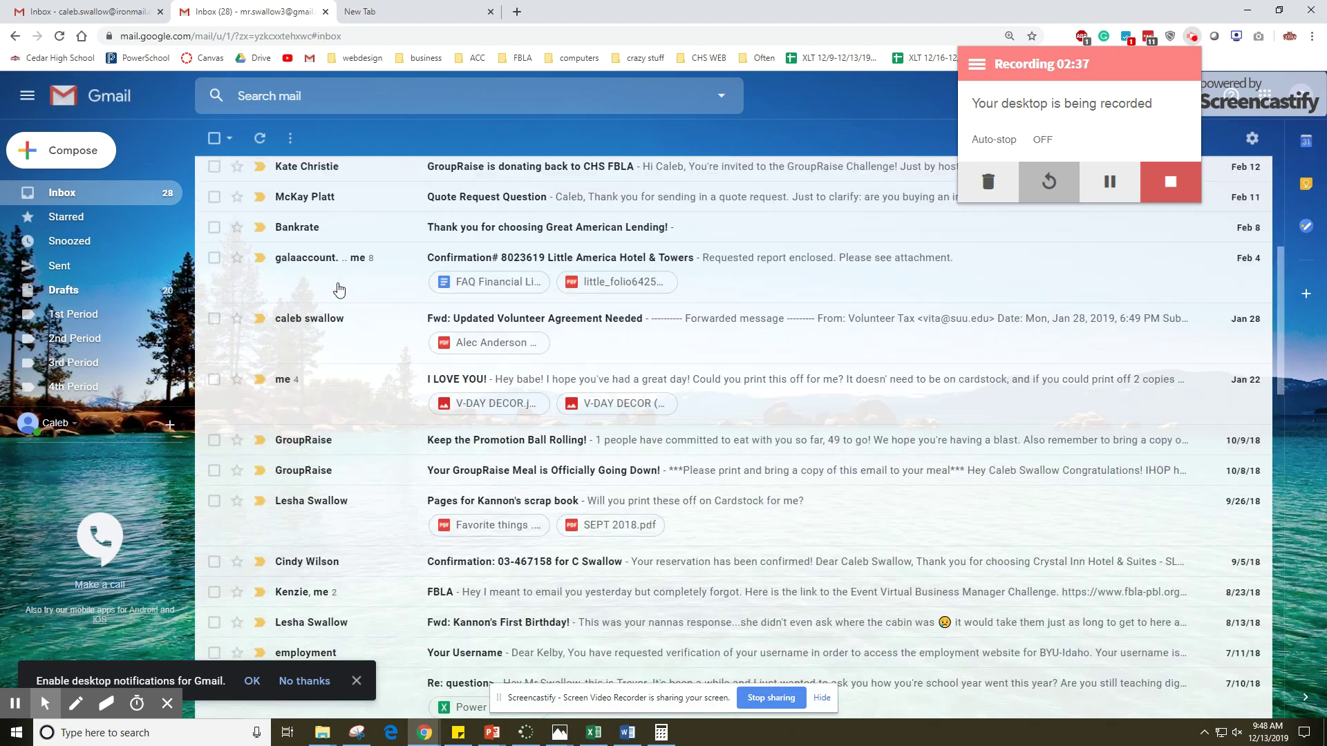
left_click(208, 177)
left_click(214, 210)
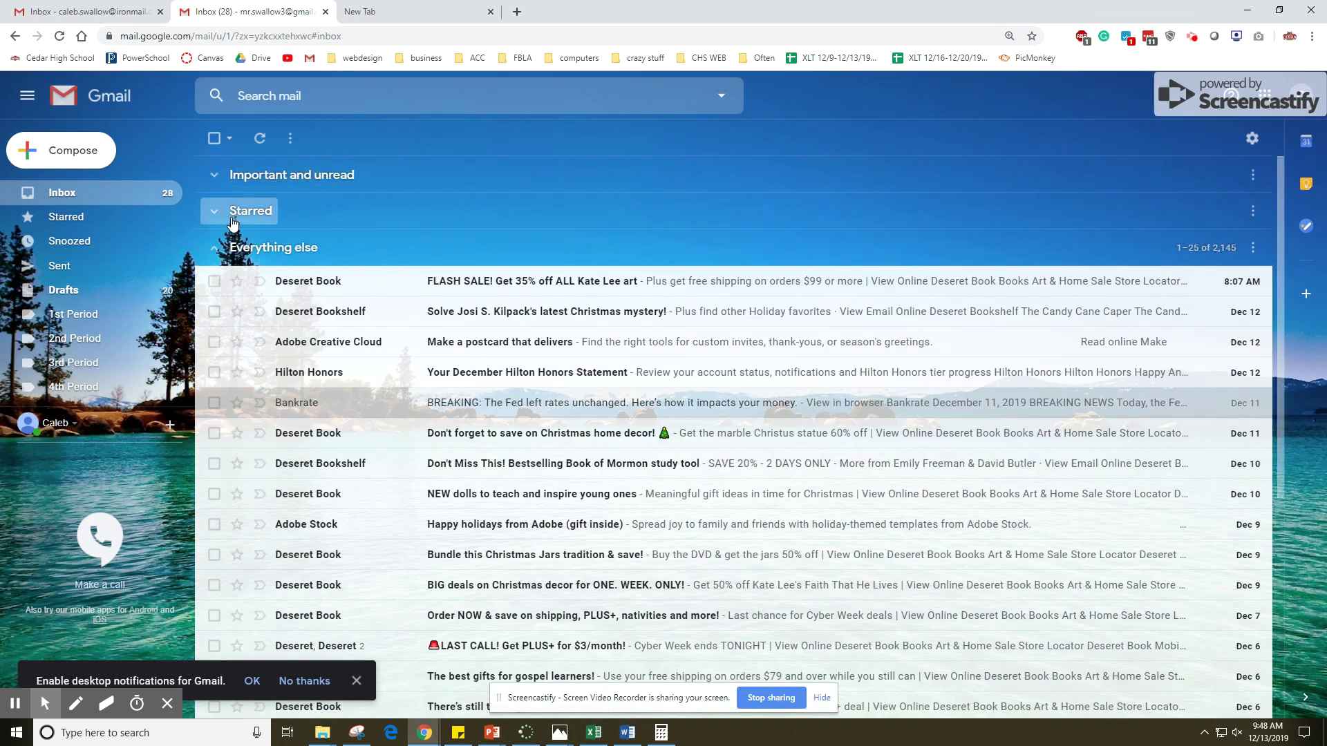
left_click(215, 247)
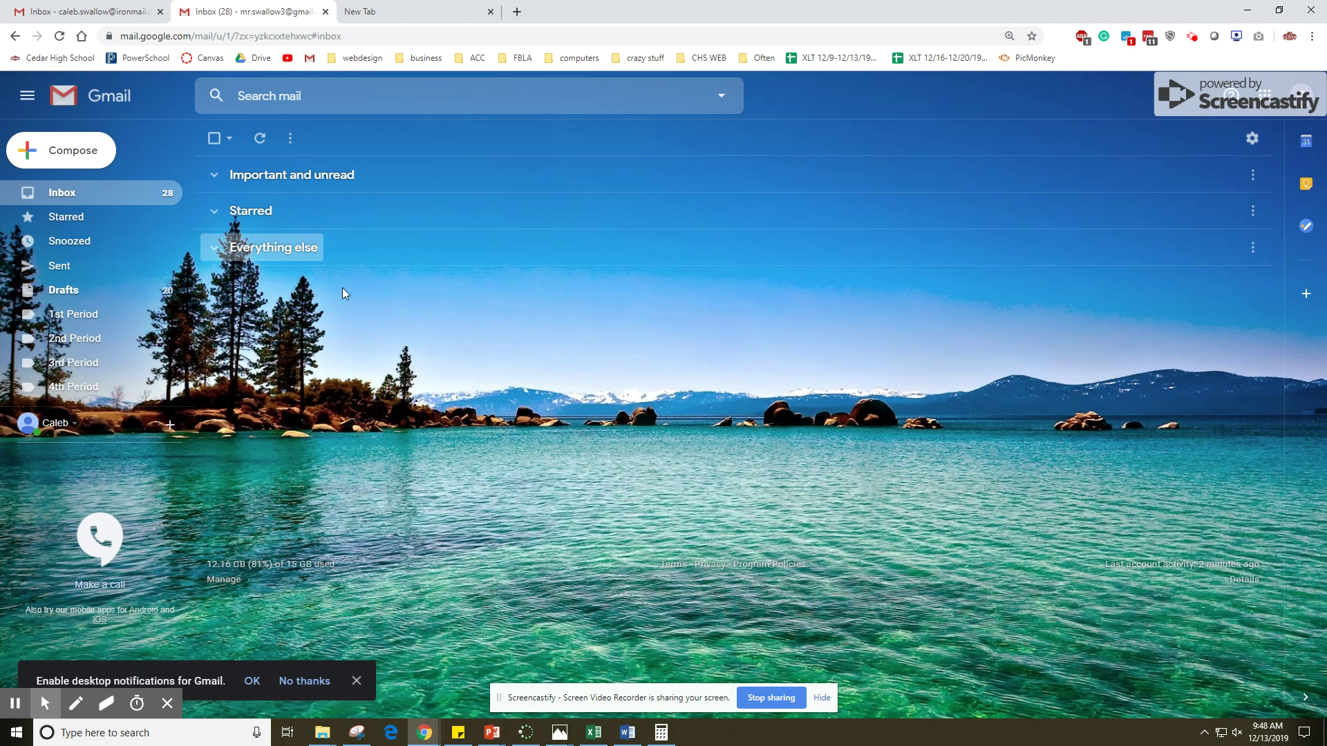
Step: Expand Important and unread, toggle the importance markers on its top messages off and on, and collapse the section
left_click(248, 178)
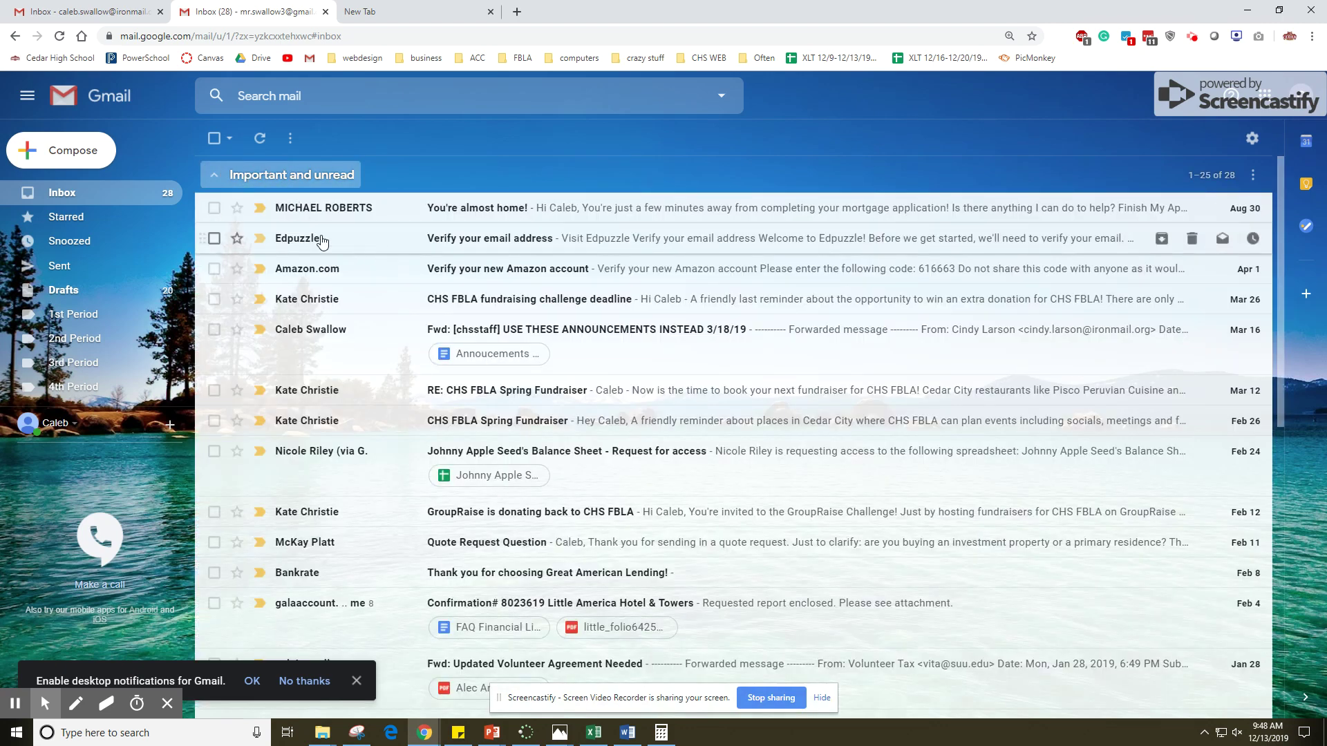
left_click(260, 209)
left_click(261, 273)
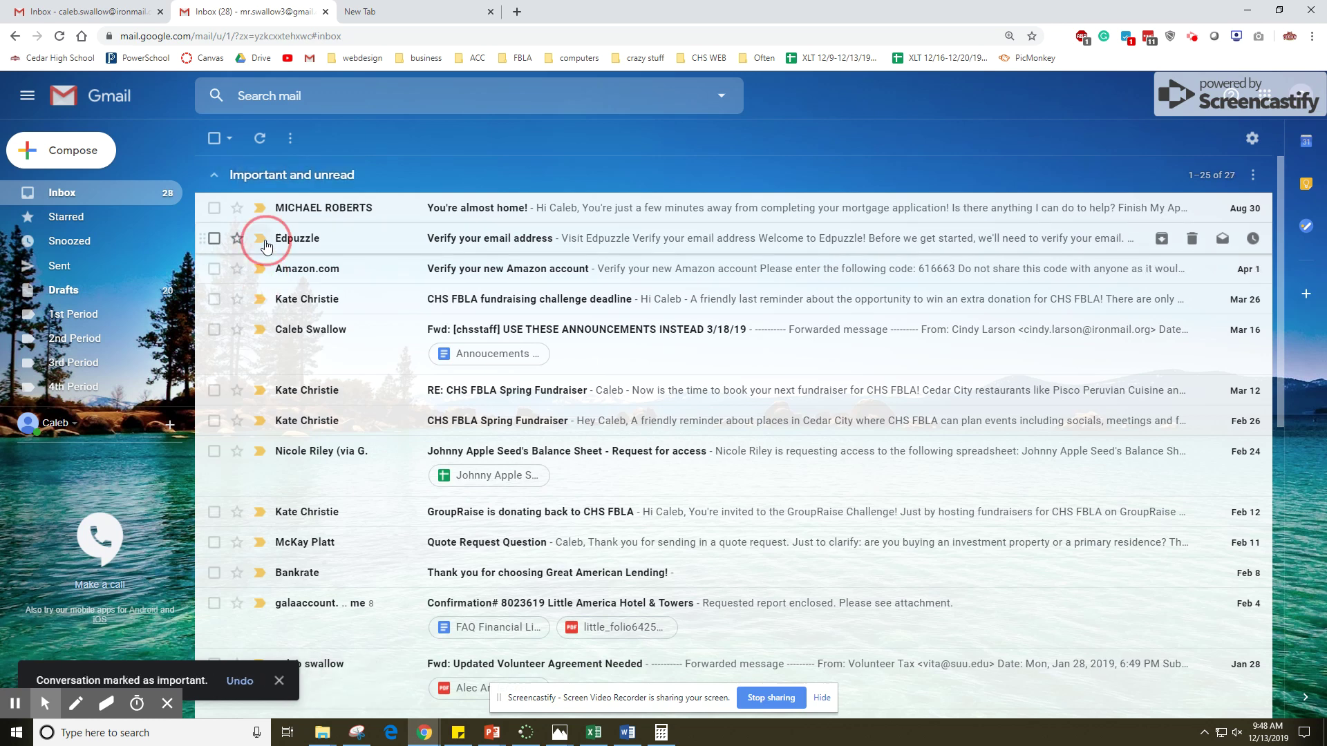
left_click(260, 208)
scroll(404, 329, "down", 4)
scroll(404, 328, "down", 3)
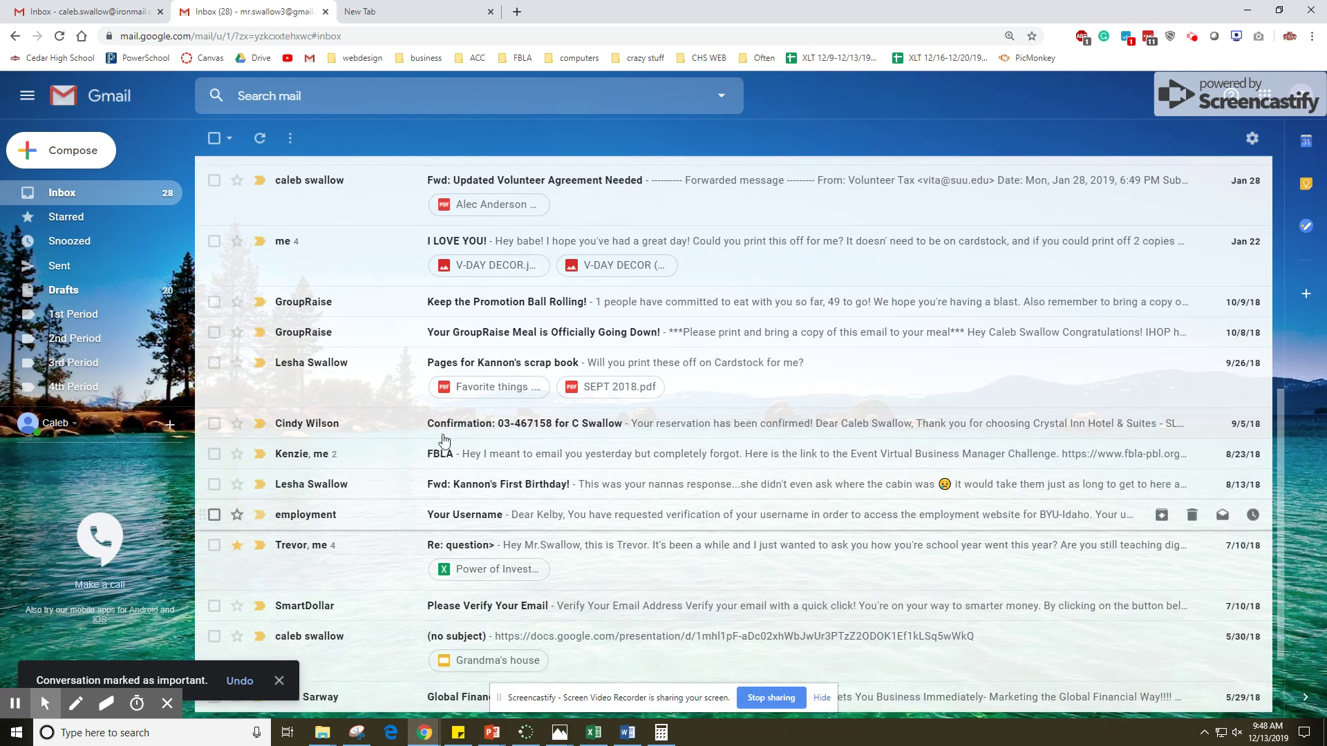
scroll(266, 259, "up", 7)
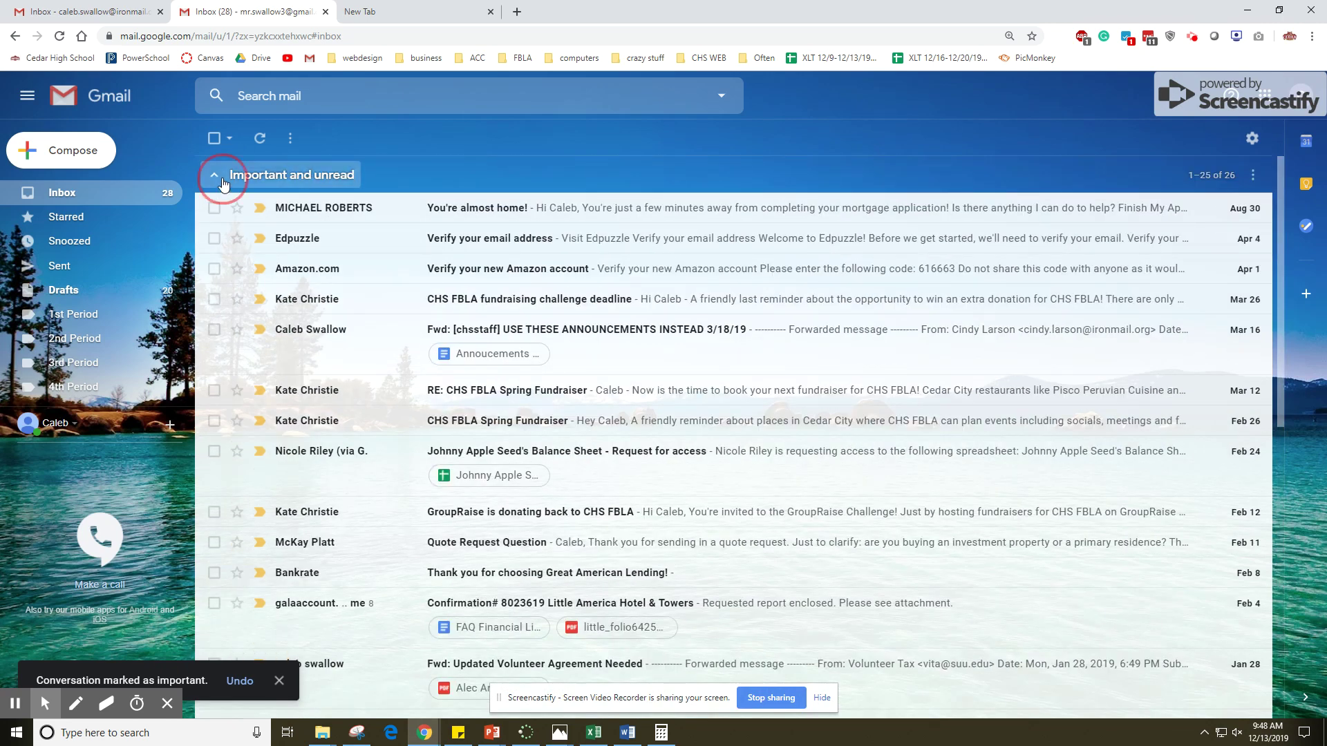
left_click(221, 174)
Step: Expand the Starred section, toggle the star on the "WordPress.com + Google Analytics" message, and return to the inbox after opening it
left_click(235, 212)
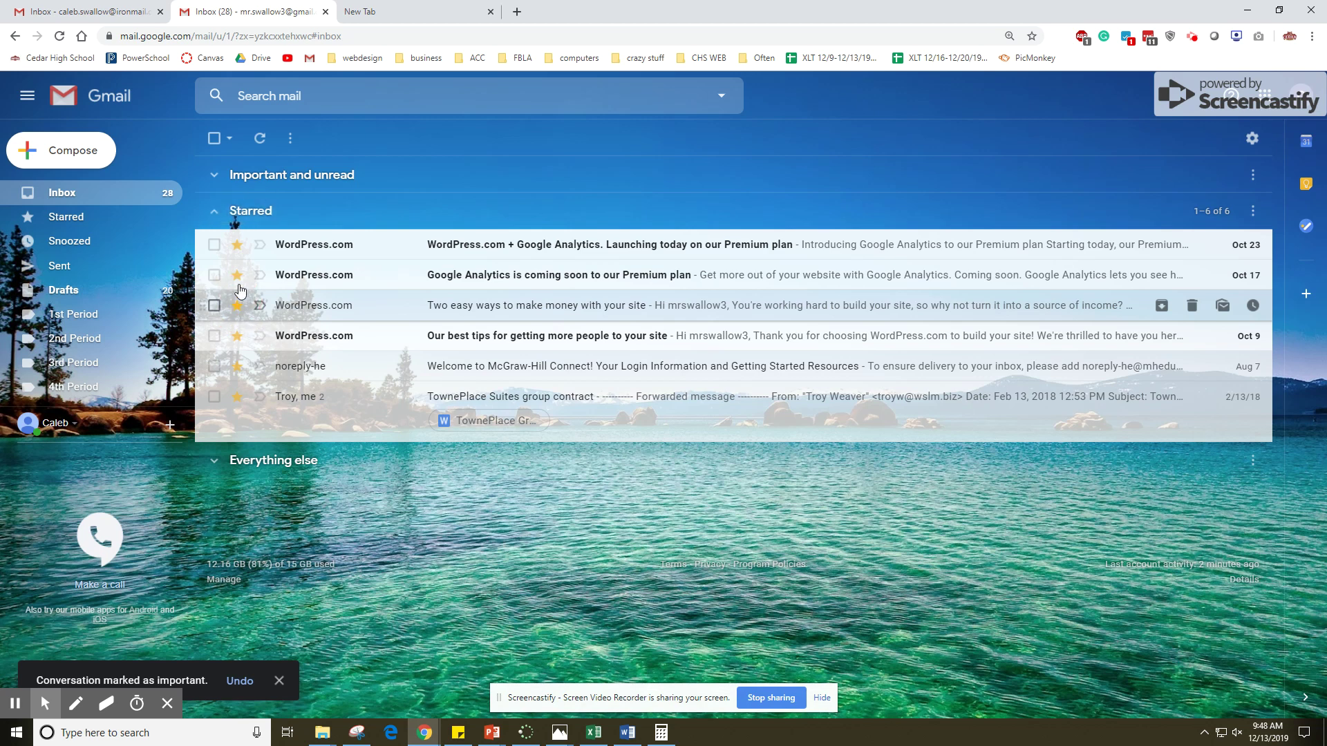
left_click(238, 245)
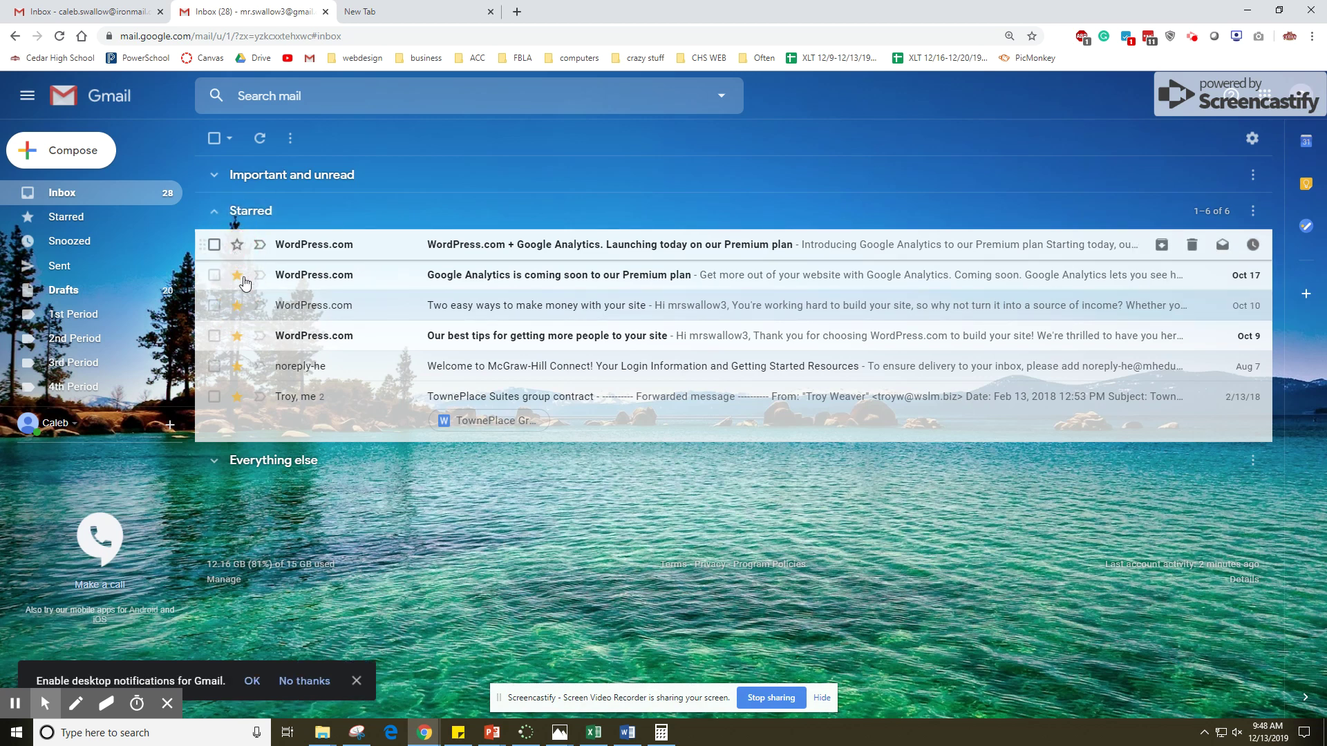
left_click(242, 257)
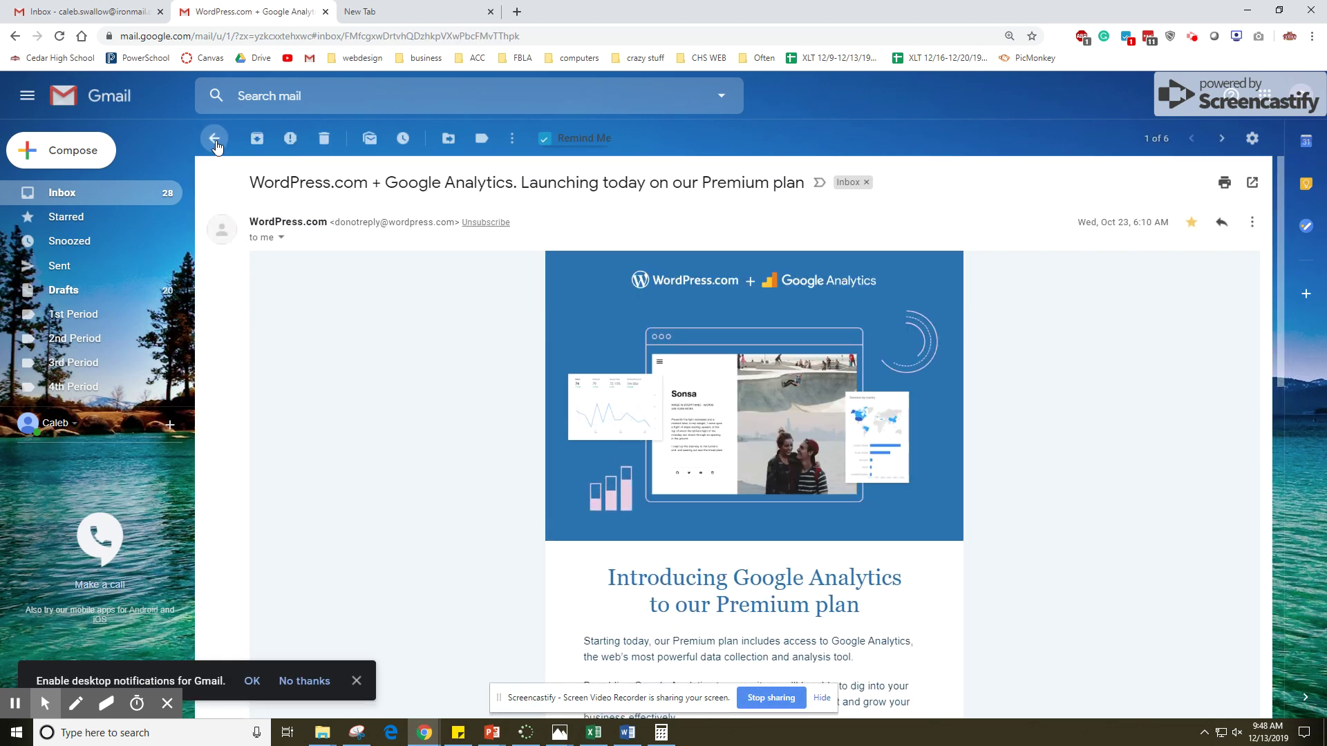
key("u")
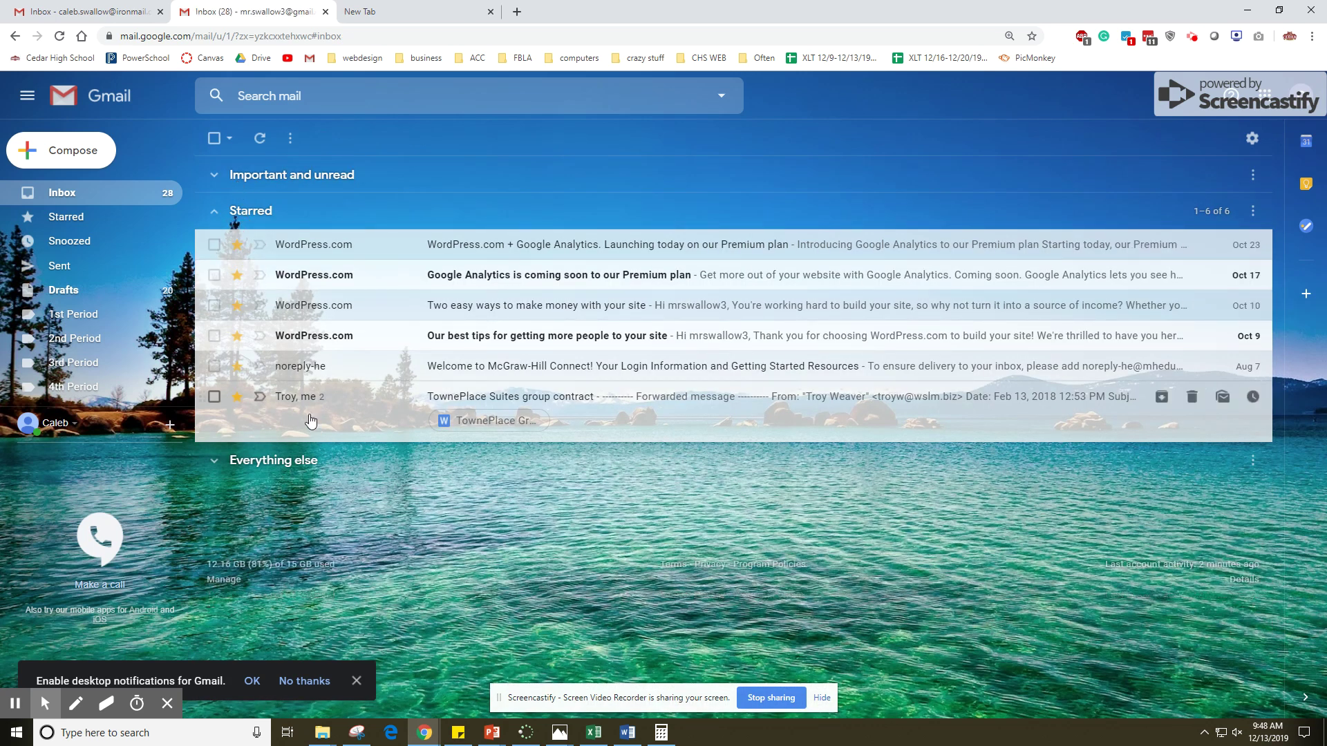
Step: Collapse the Starred section, then expand Important and unread to look through its messages, and collapse it again
left_click(238, 210)
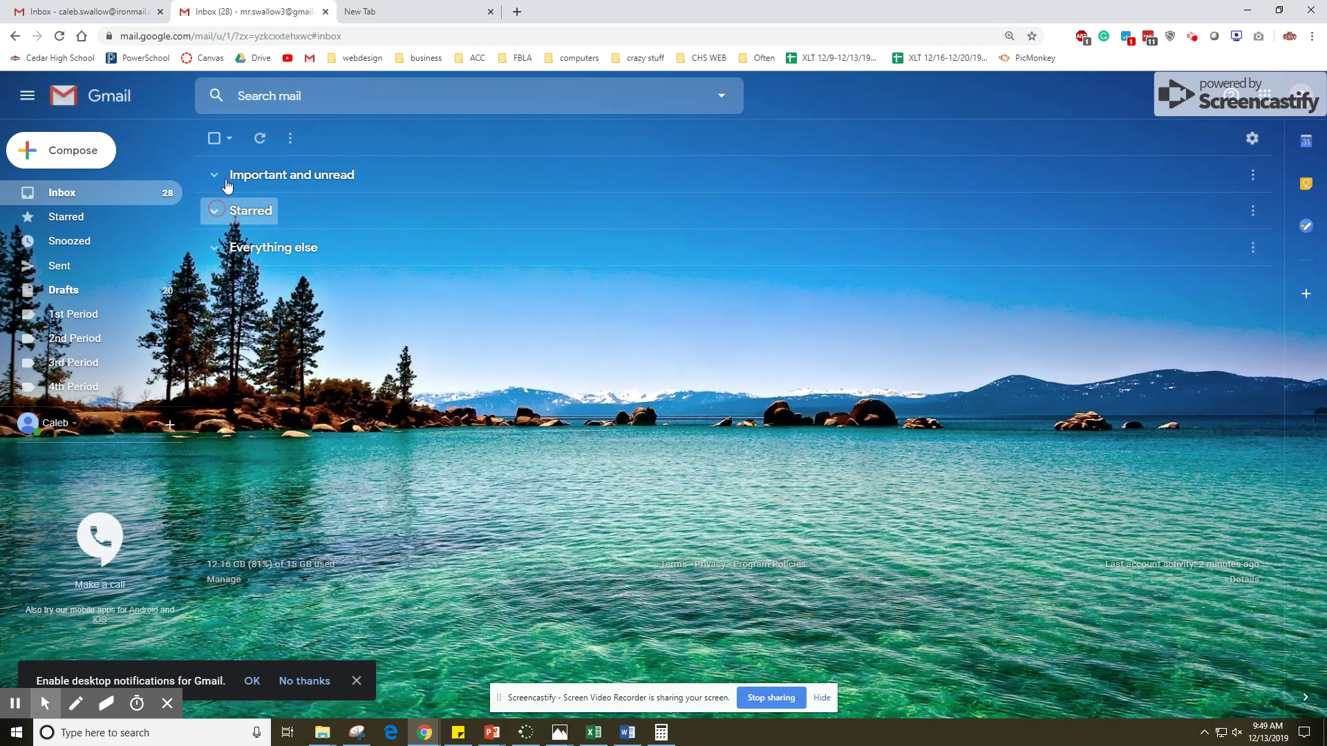
left_click(230, 177)
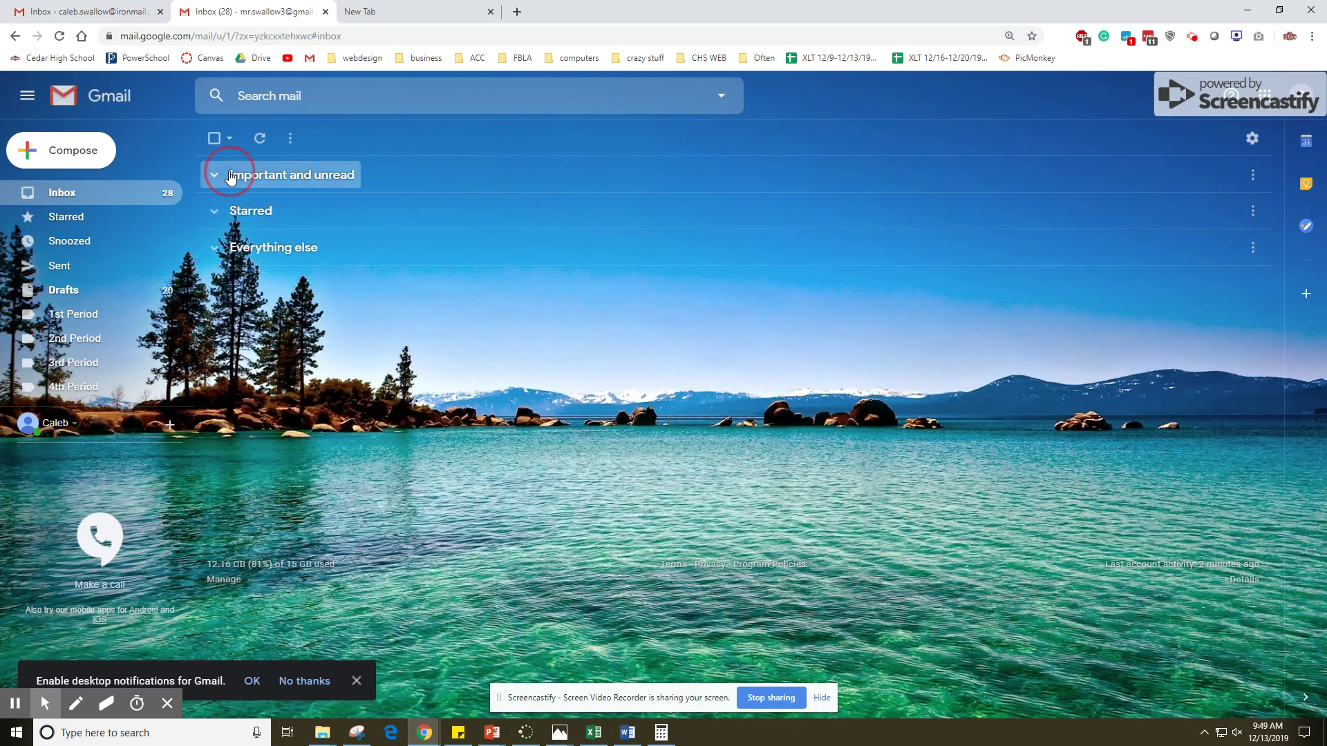
scroll(401, 421, "down", 2)
scroll(402, 421, "down", 3)
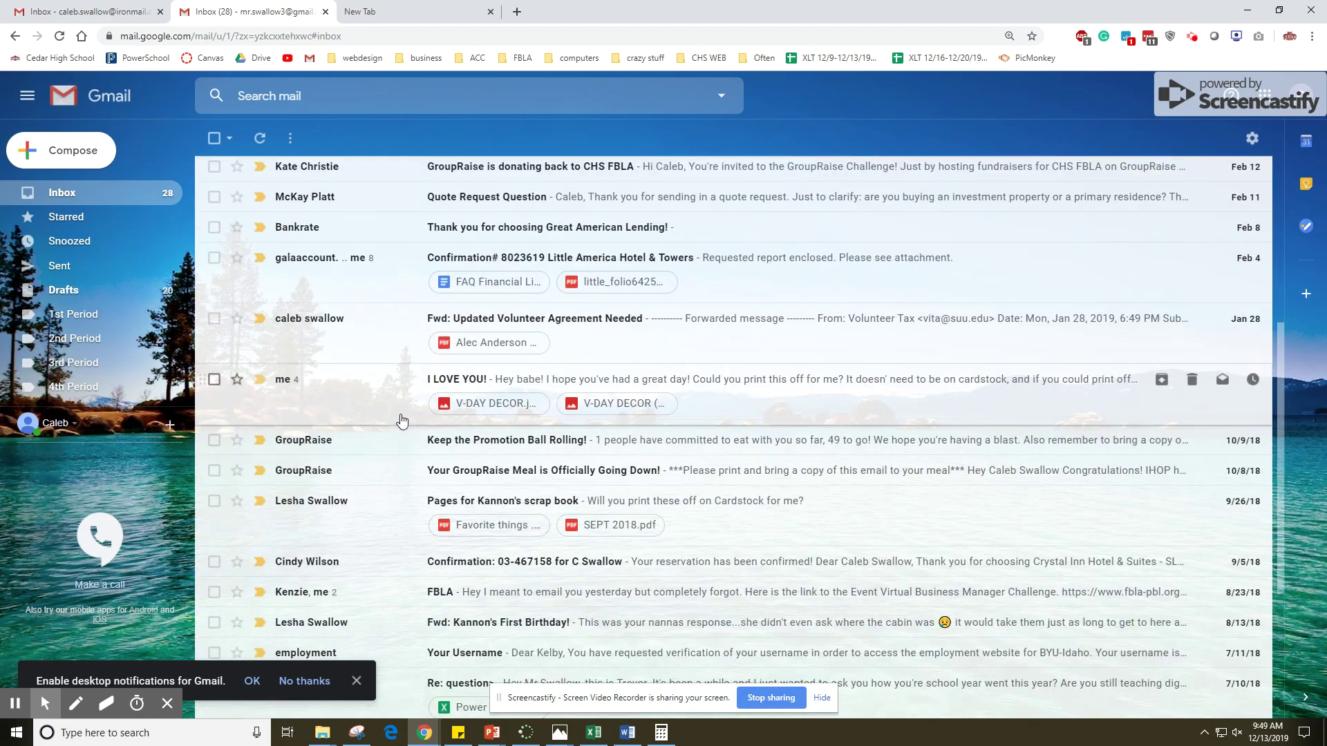
scroll(311, 421, "up", 5)
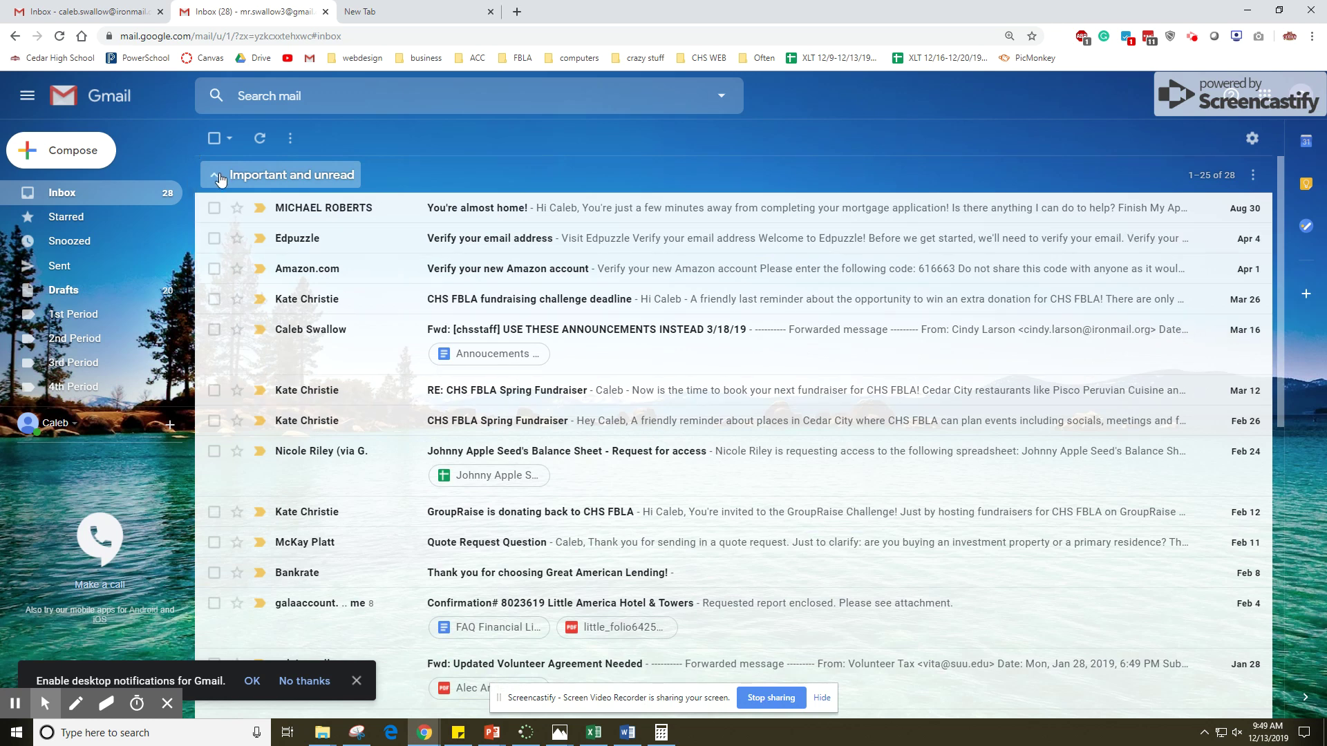
left_click(217, 177)
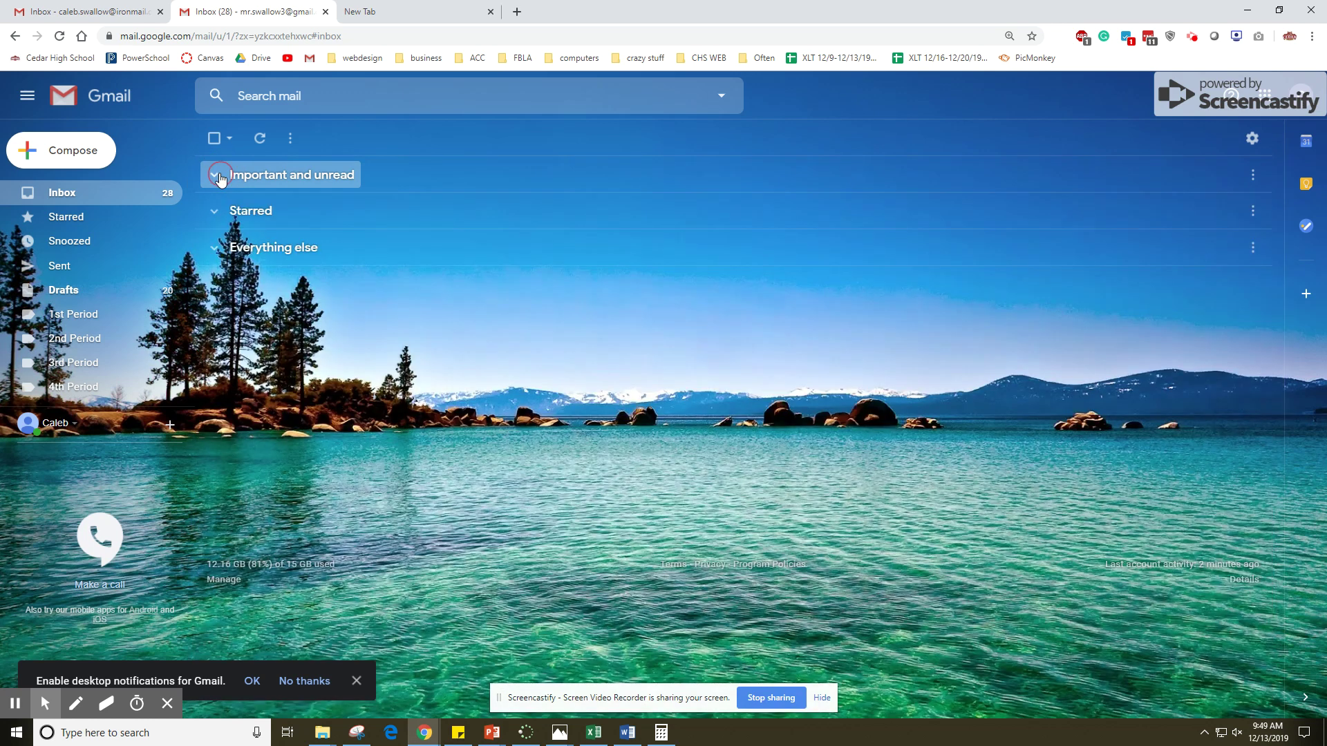
Step: Expand the Everything else section, mark all of its listed messages as read, and collapse the section
left_click(225, 246)
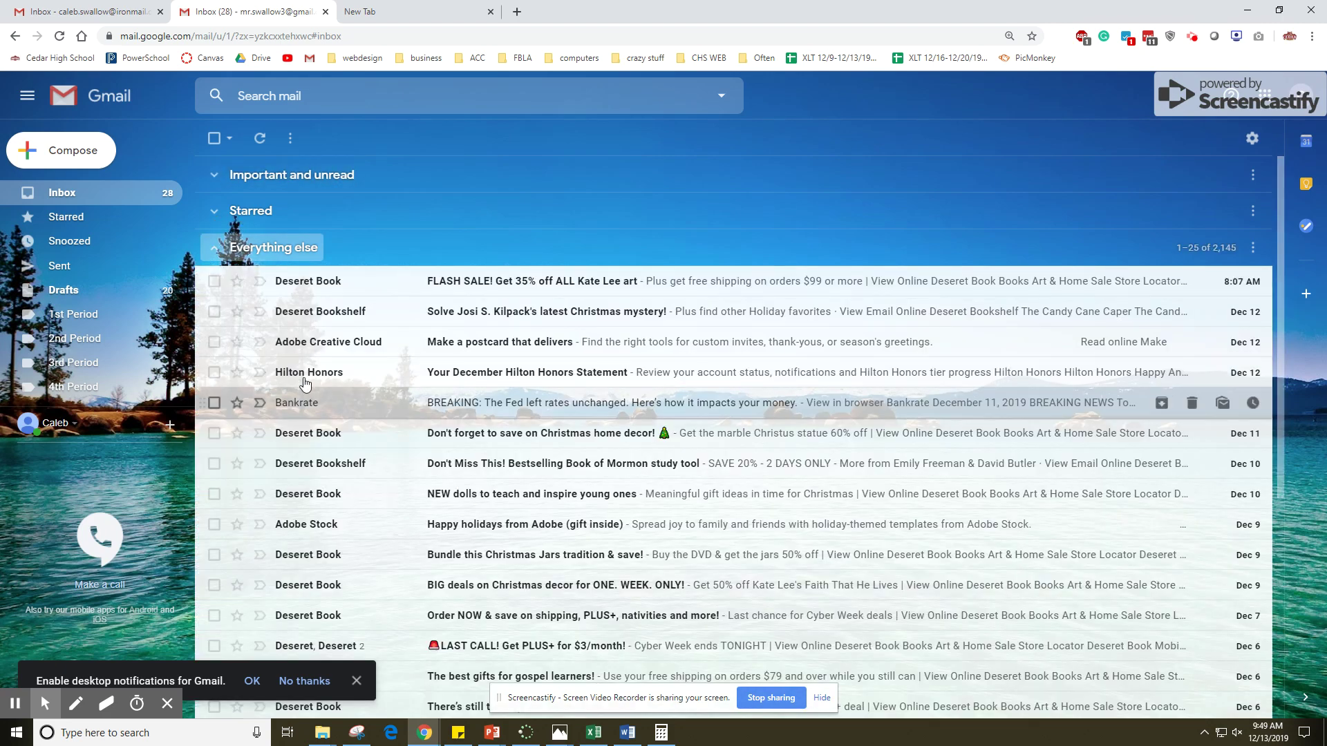
scroll(296, 380, "down", 6)
scroll(345, 477, "up", 6)
scroll(514, 570, "down", 4)
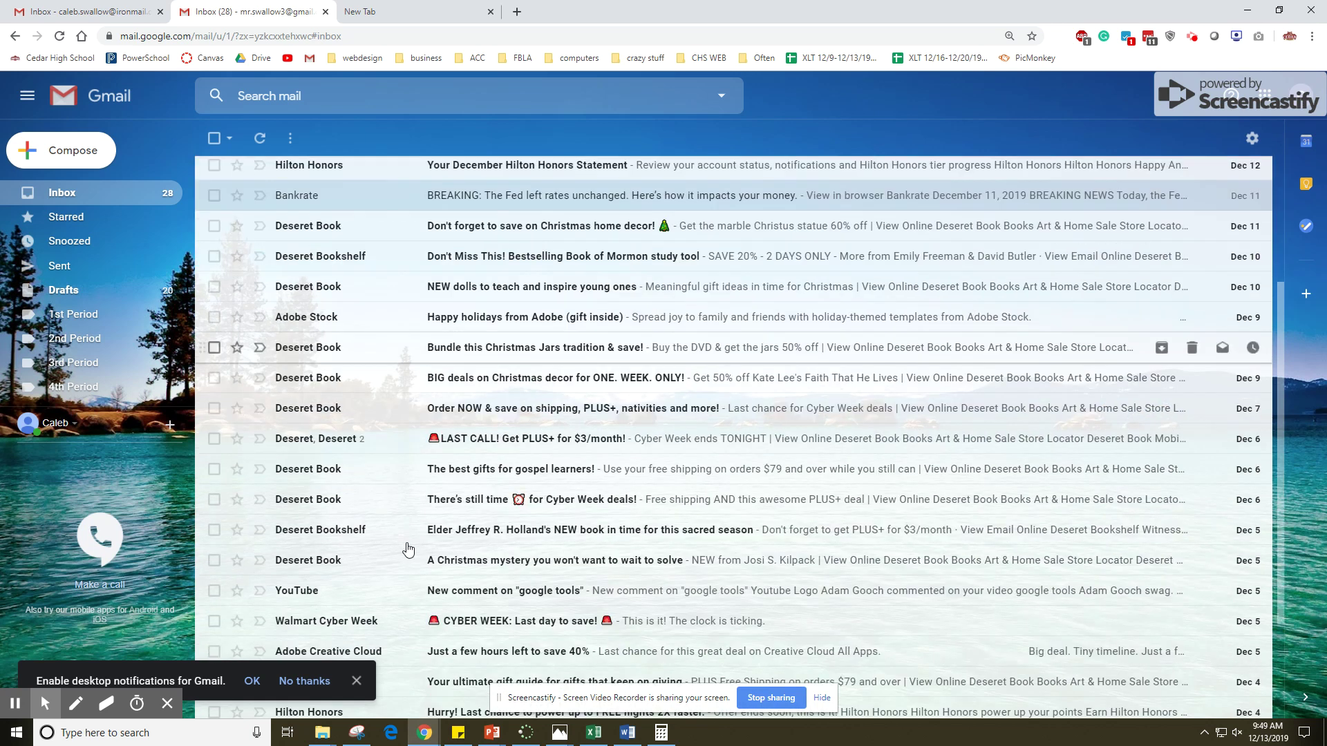
scroll(414, 483, "up", 4)
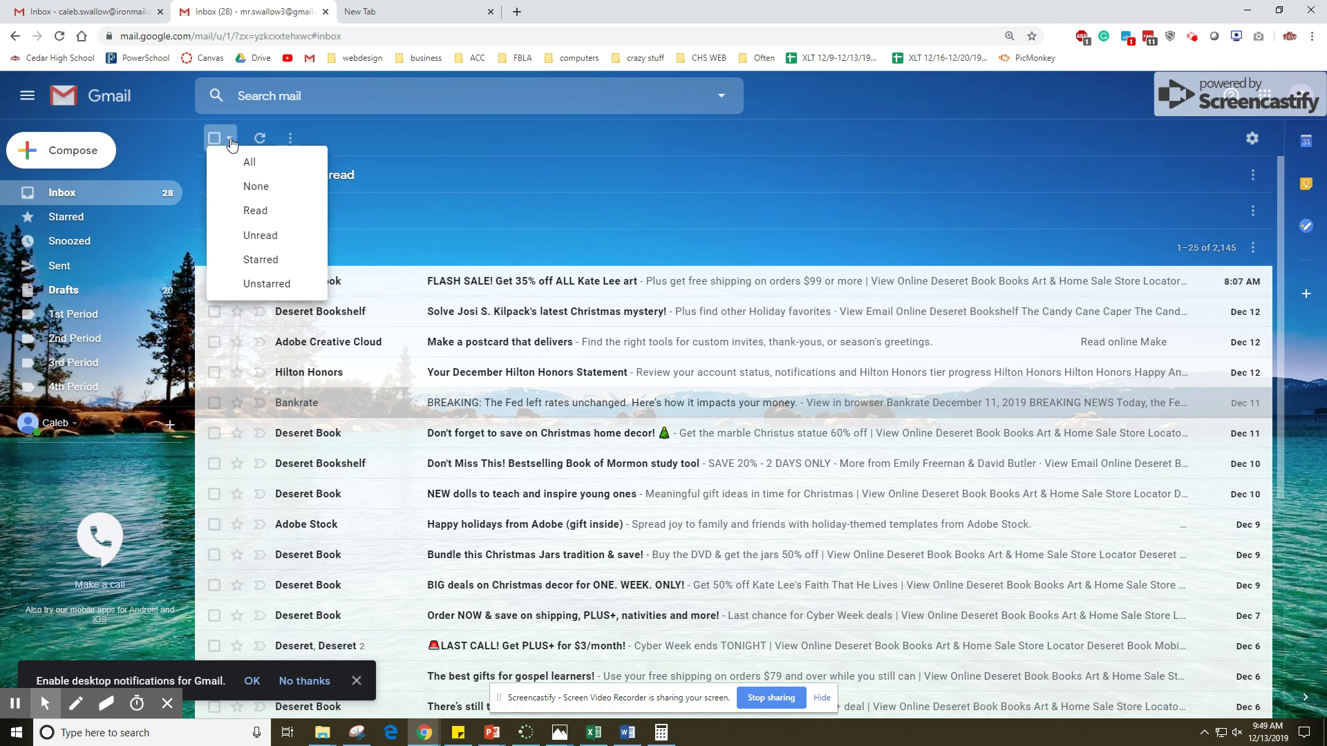
left_click(241, 166)
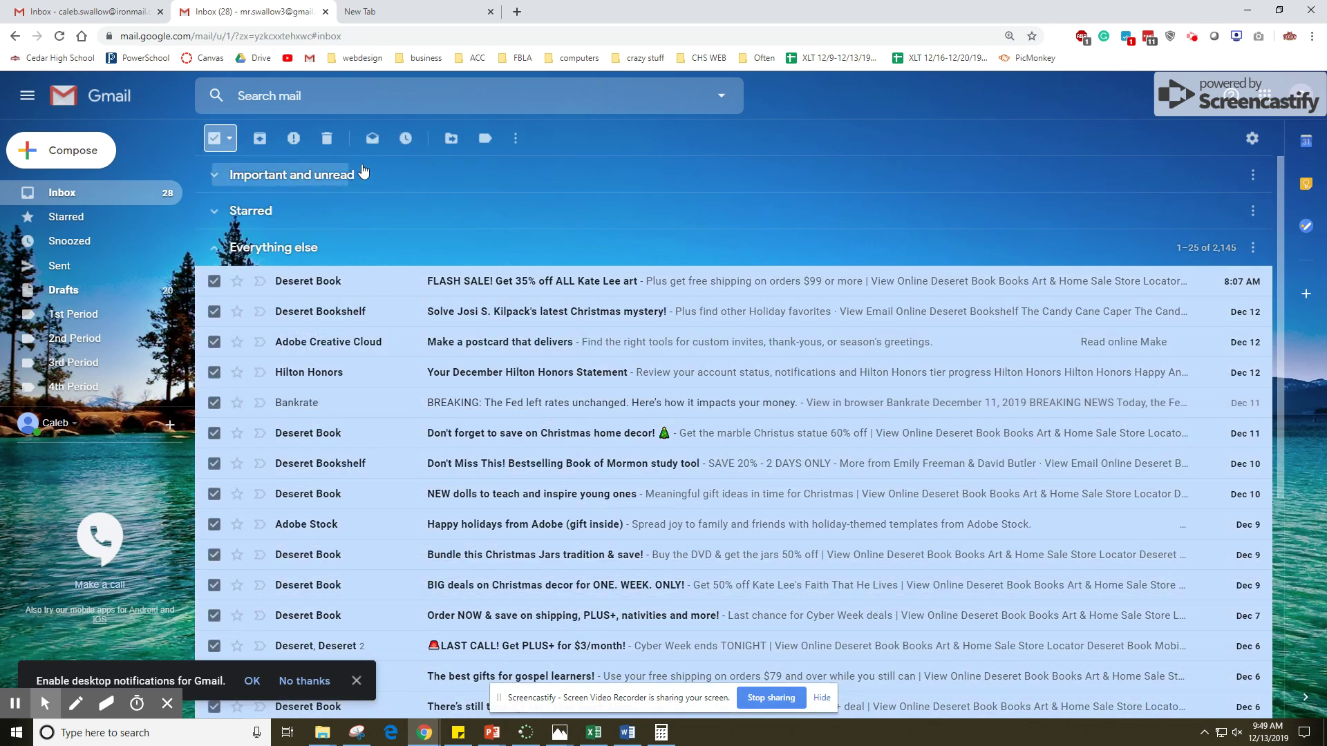
left_click(373, 142)
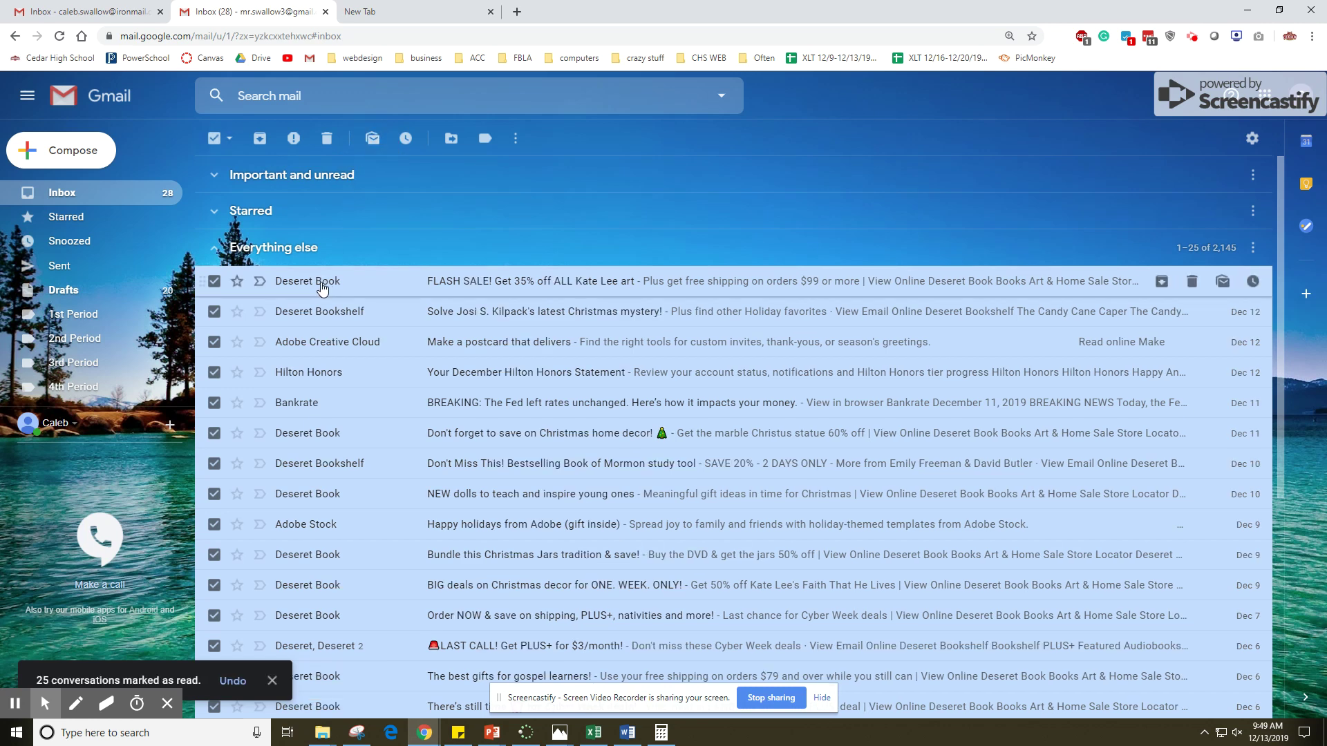
left_click(277, 247)
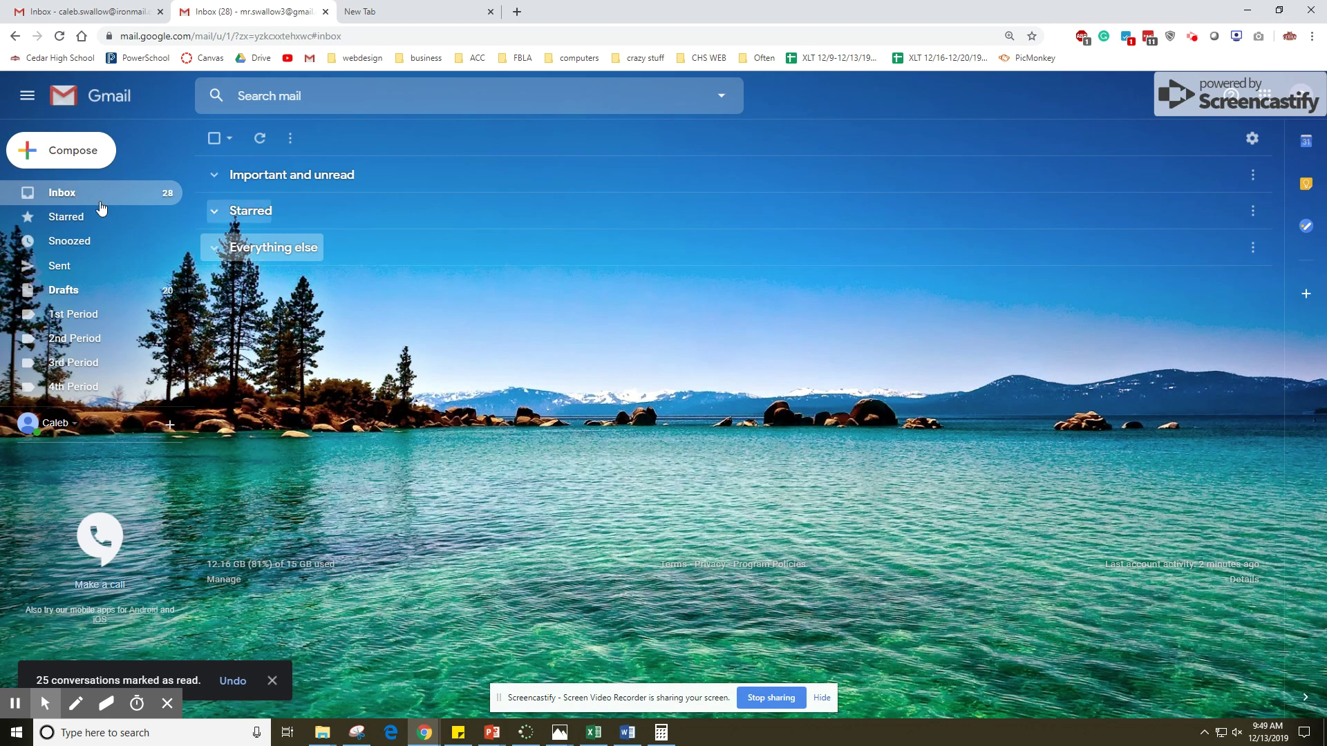
Step: Expand Important and unread, check that its messages are still unread, and leave the section collapsed
left_click(249, 180)
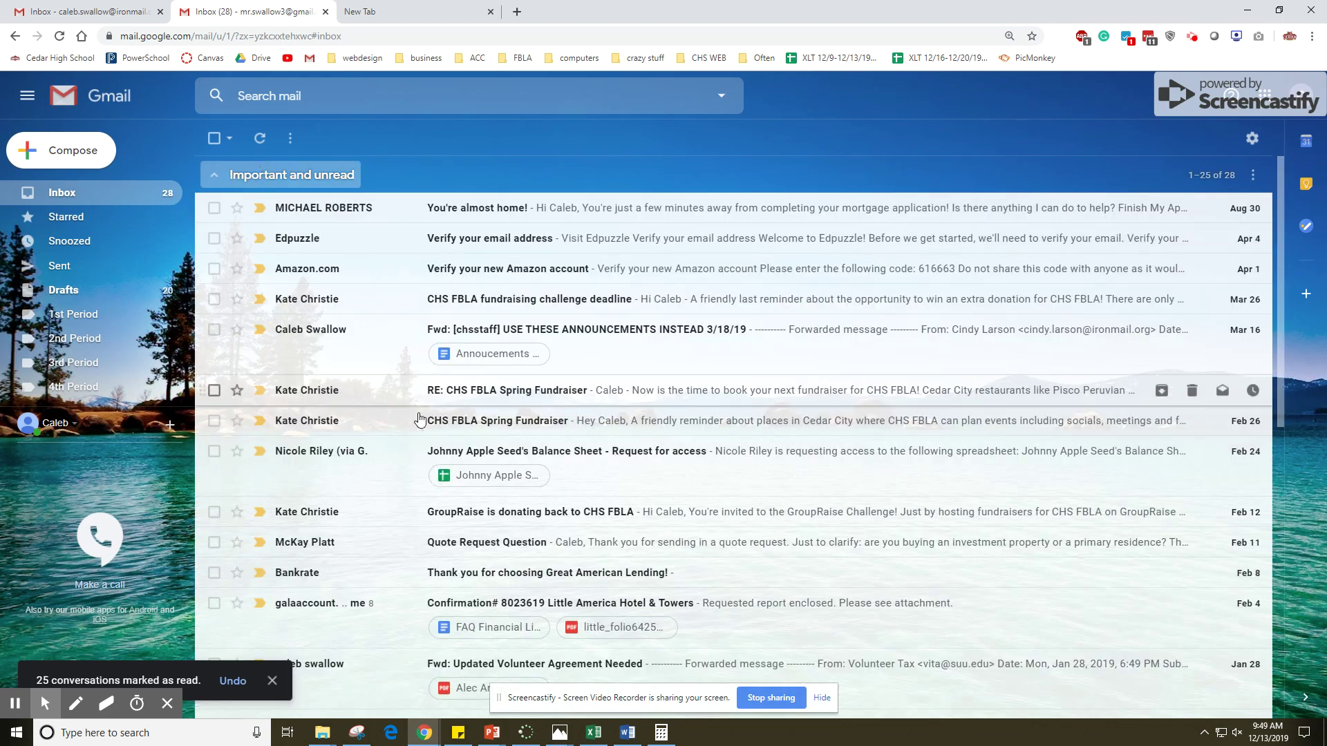
scroll(387, 393, "down", 4)
scroll(387, 346, "up", 4)
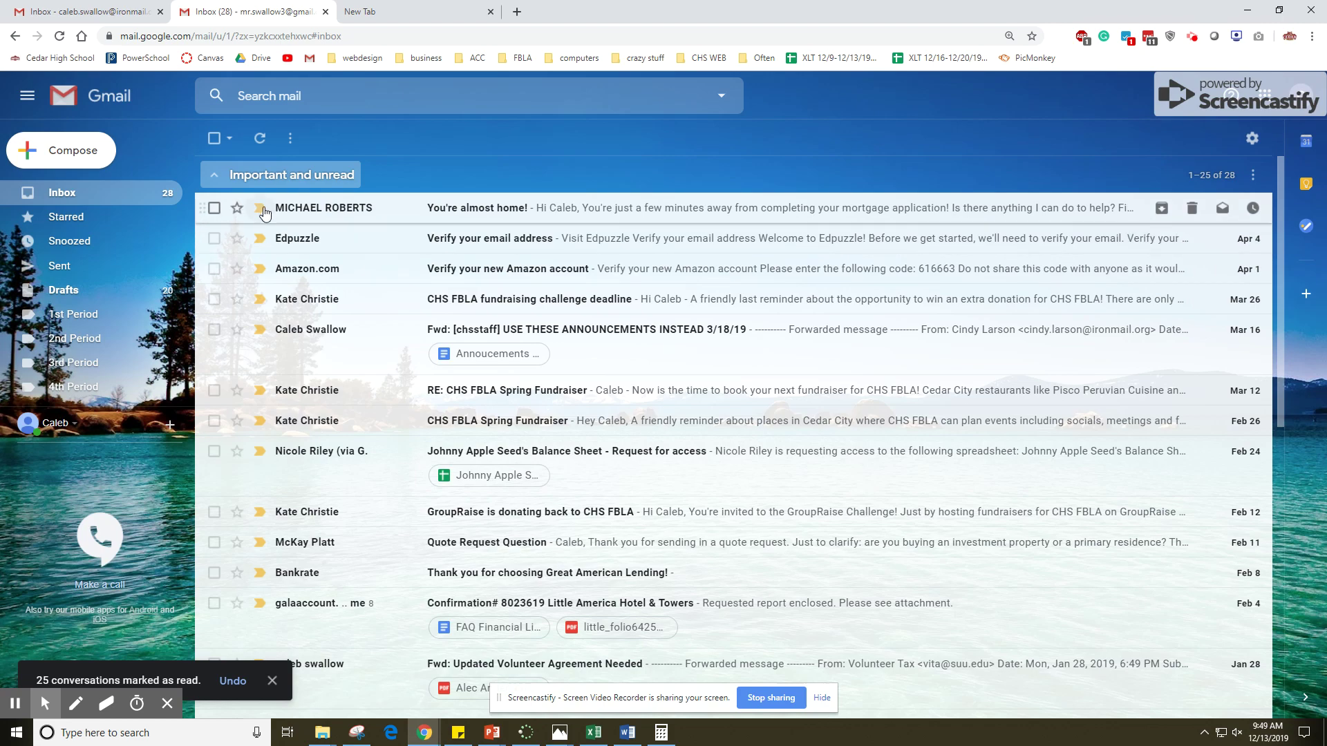
left_click(216, 178)
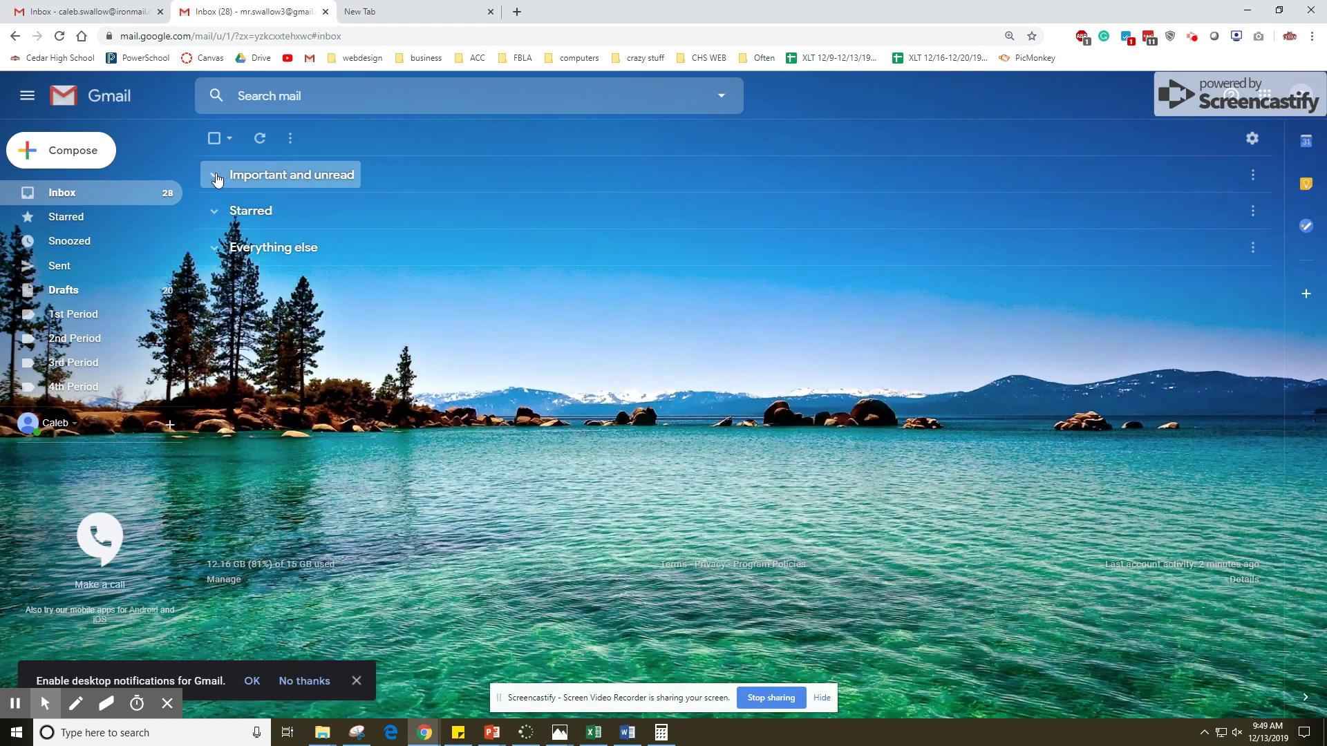
left_click(216, 179)
left_click(216, 178)
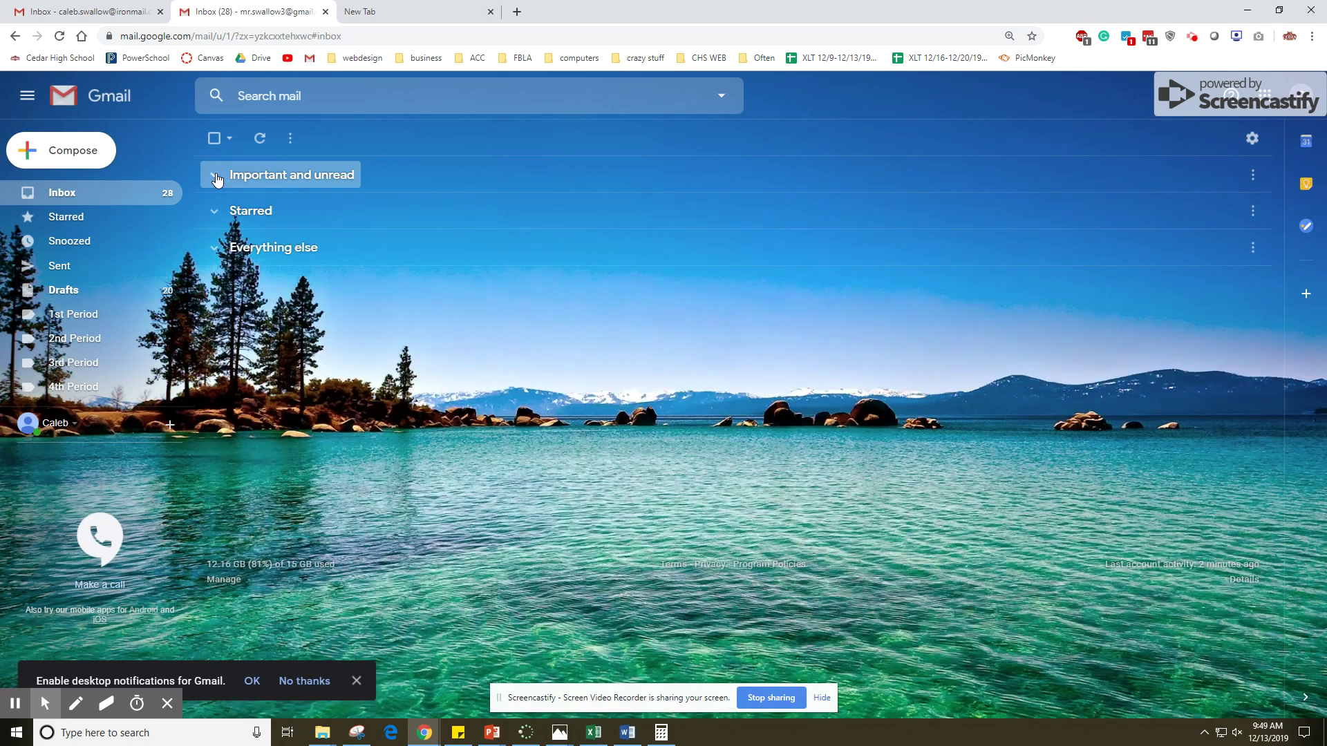
Step: Expand the Everything else section again and deselect all of its messages
left_click(216, 250)
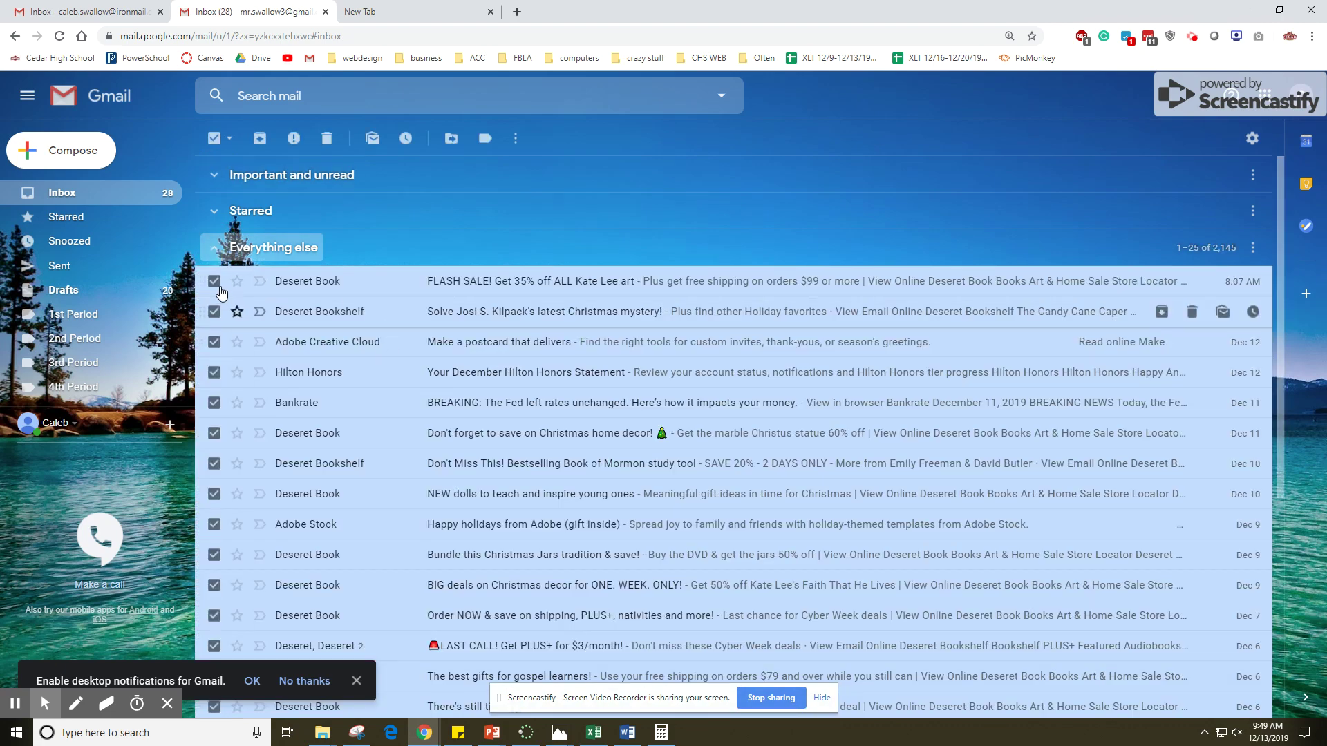
left_click(233, 256)
left_click(233, 253)
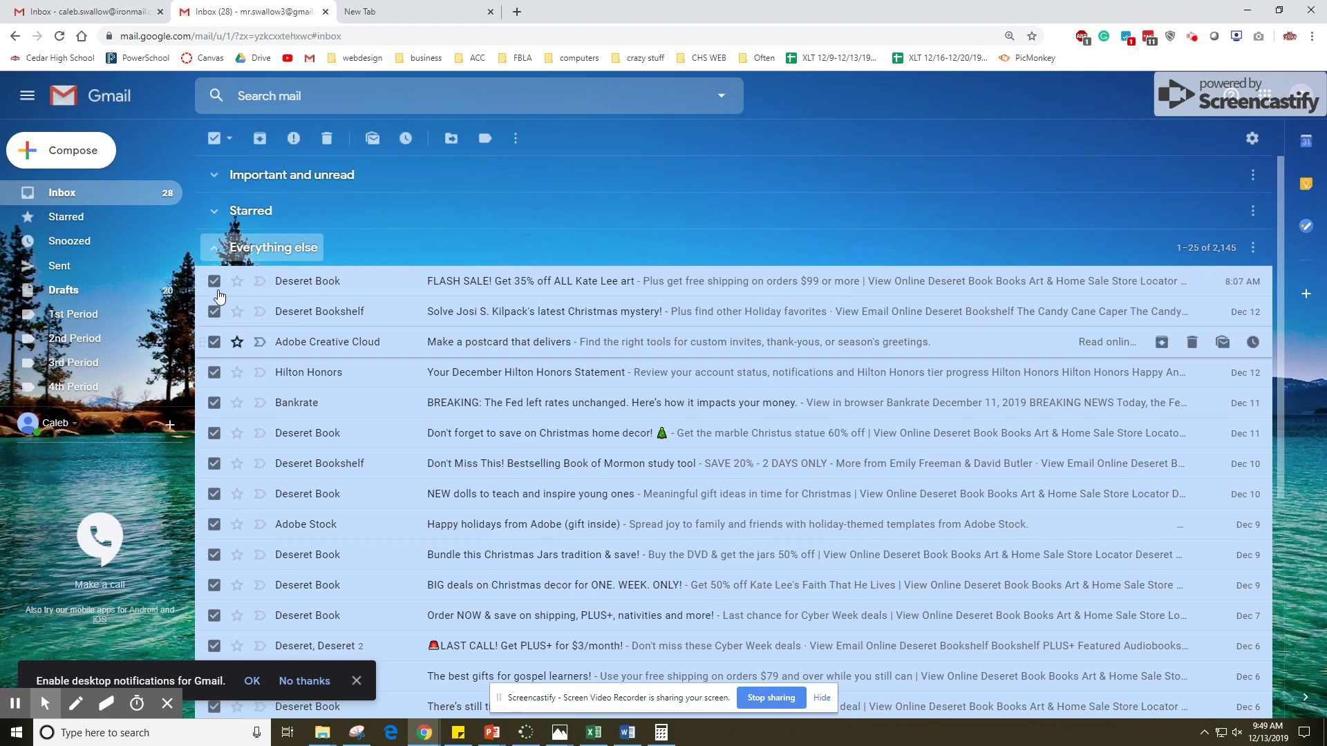
left_click(228, 139)
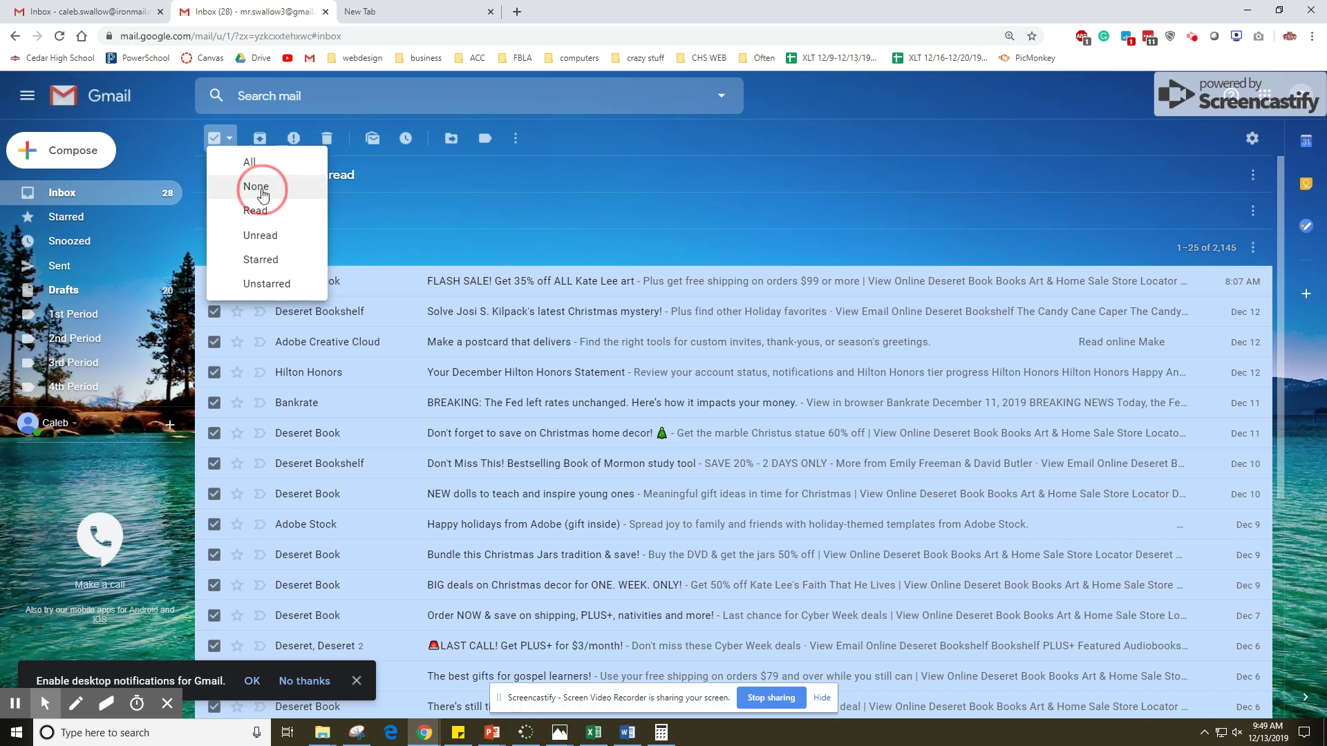
left_click(261, 188)
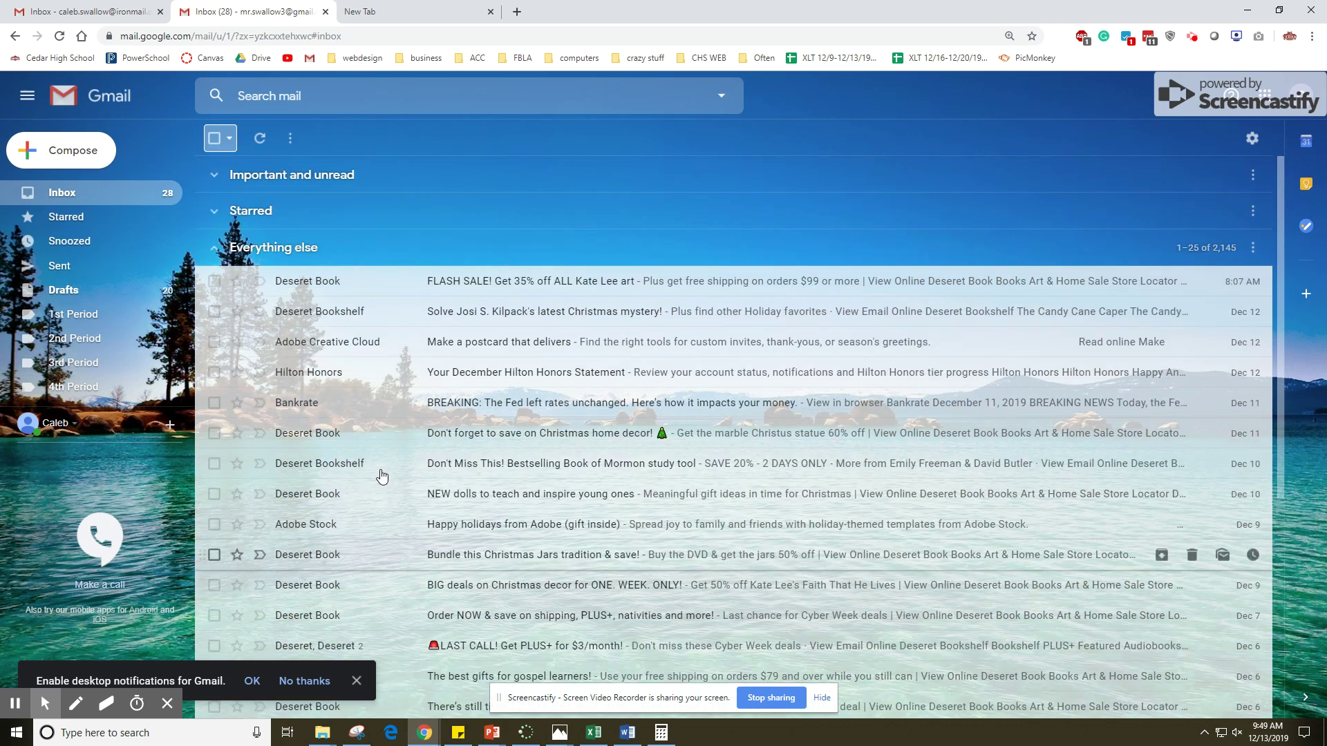
Step: Open the Deret Book "FLASH SALE!" message and unsubscribe from all of the sender's marketing emails through its footer link
left_click(385, 293)
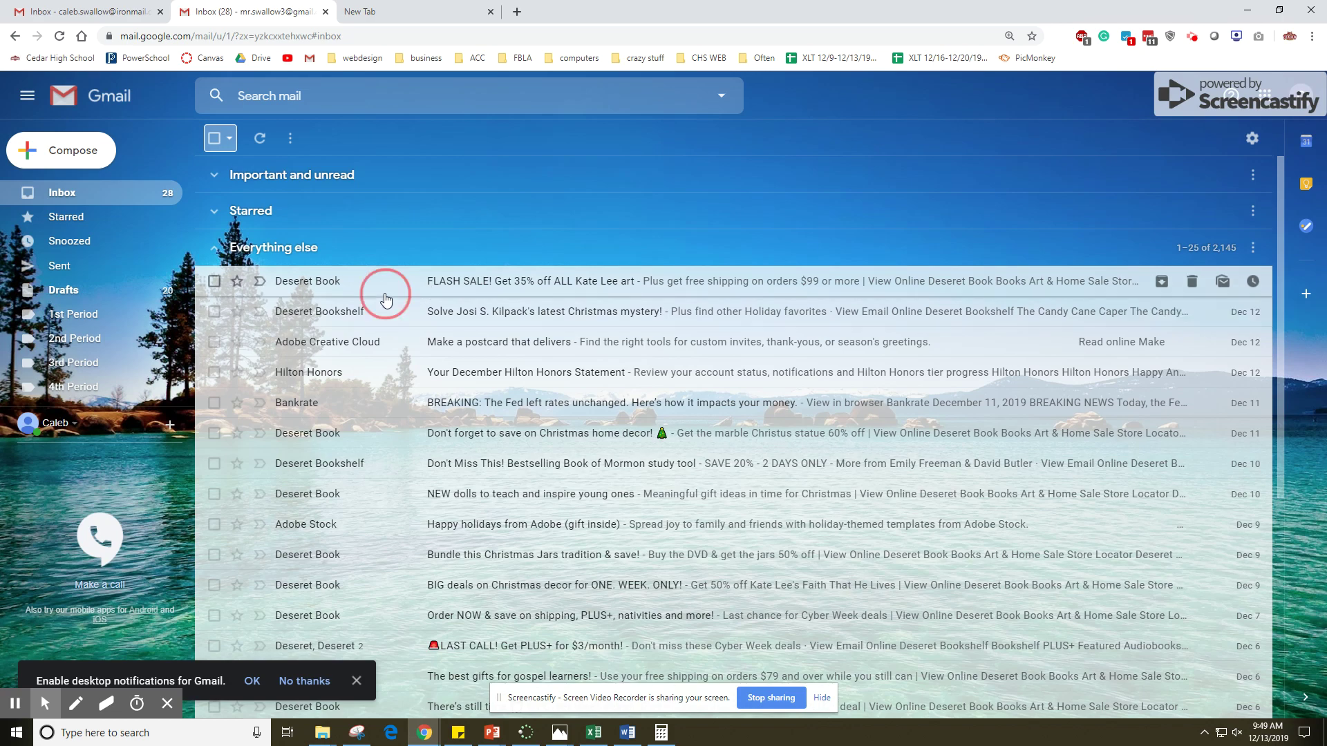
scroll(796, 440, "down", 5)
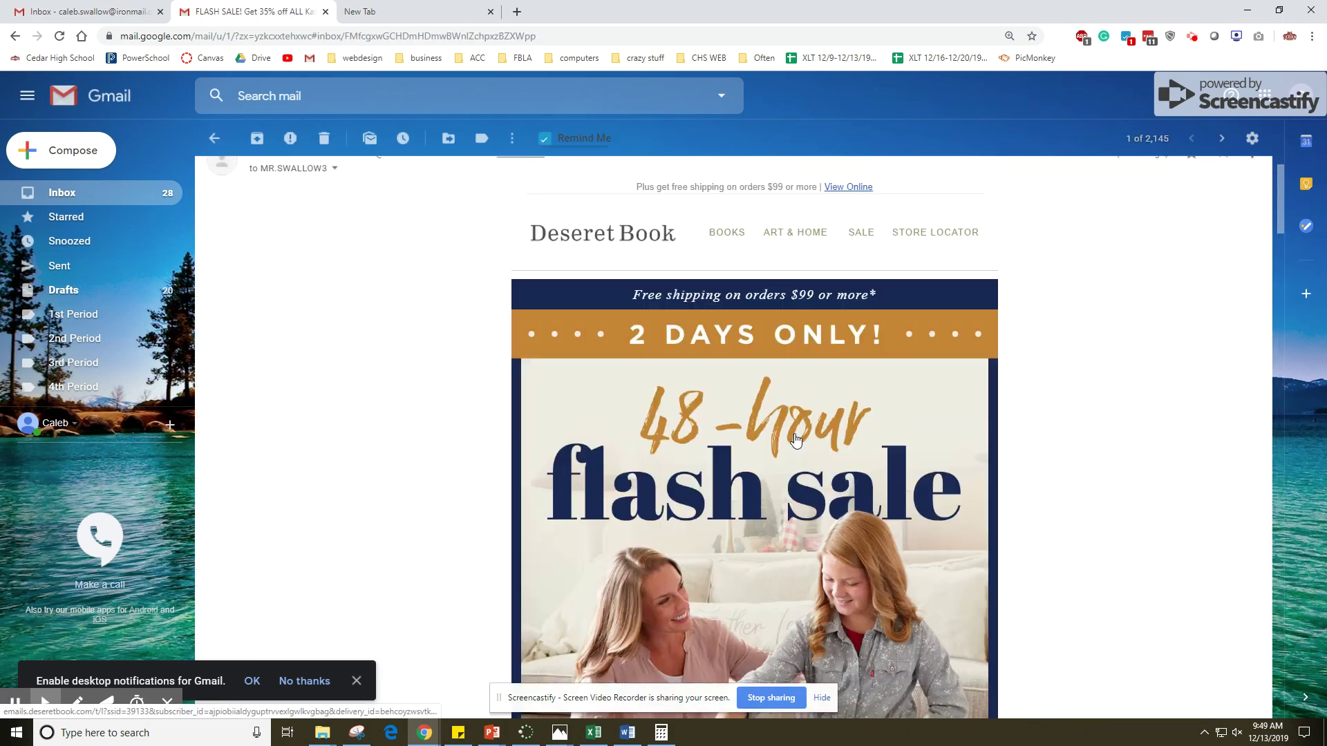
scroll(796, 440, "down", 15)
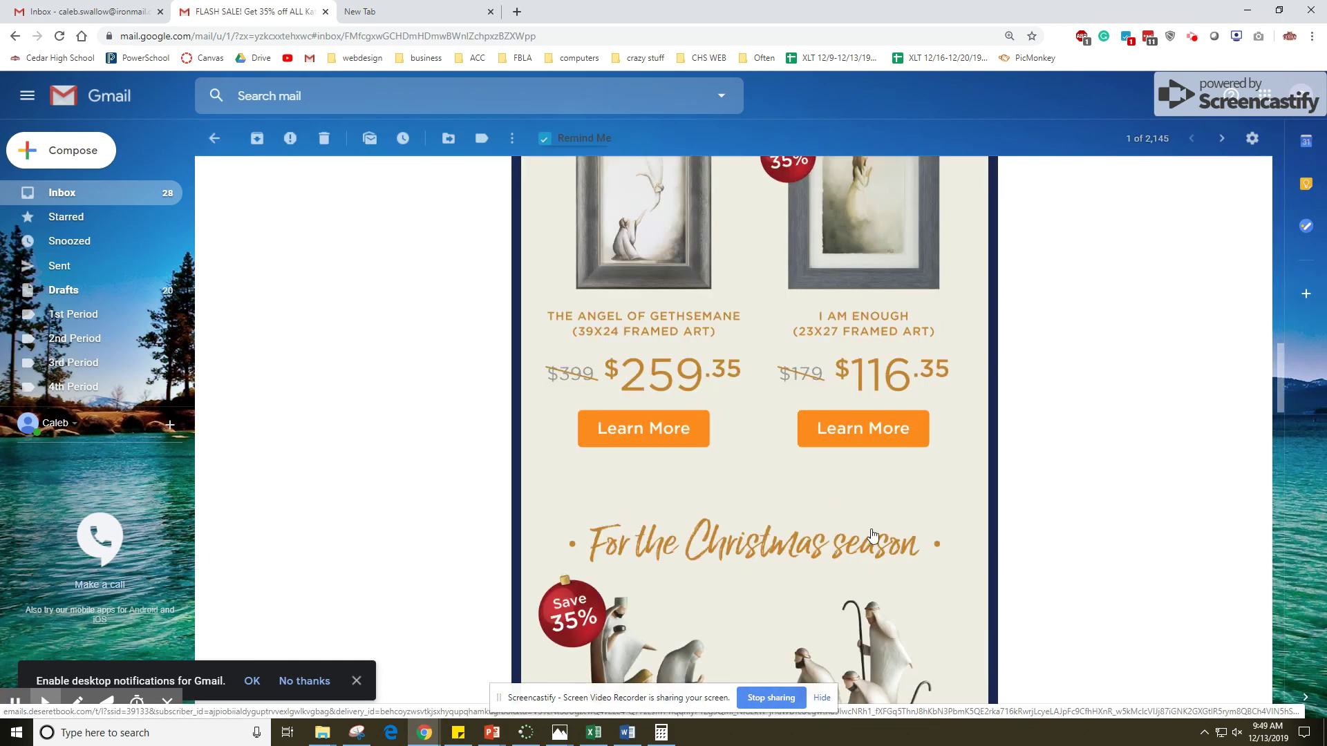
scroll(996, 543, "down", 15)
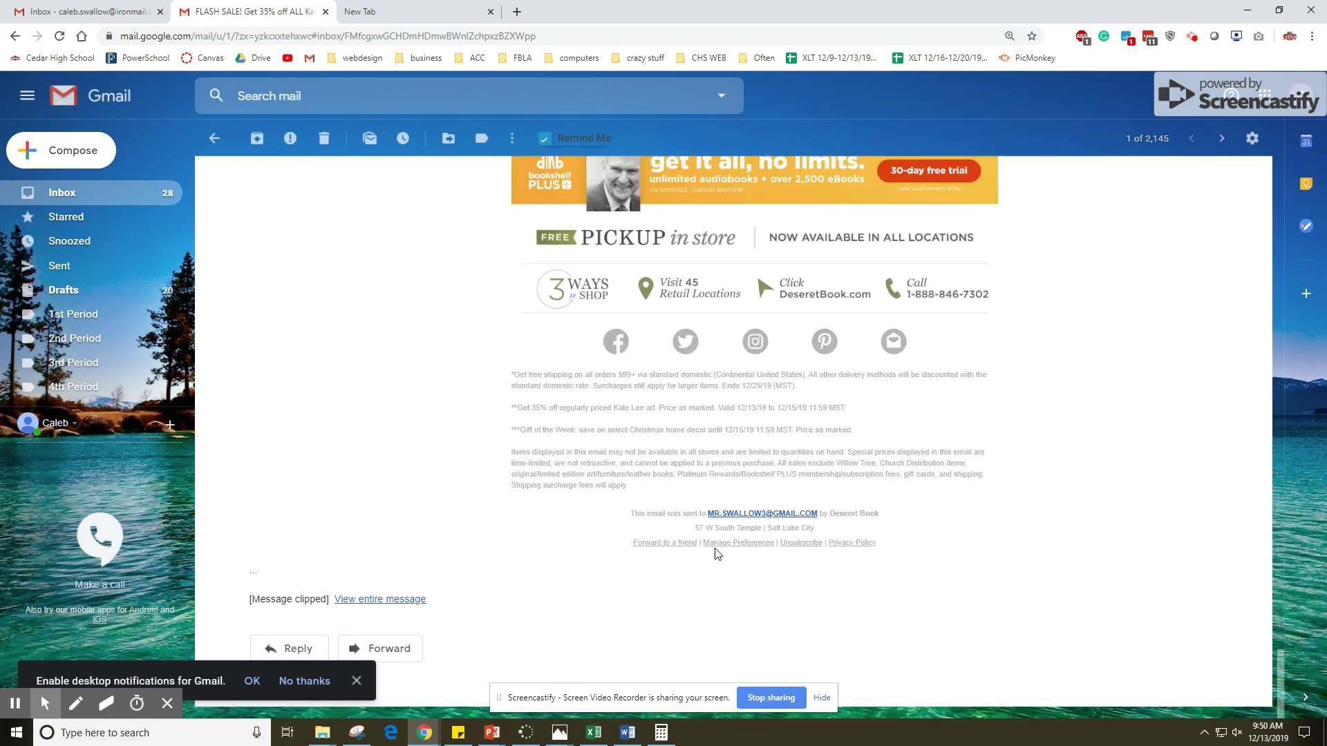
left_click(810, 548)
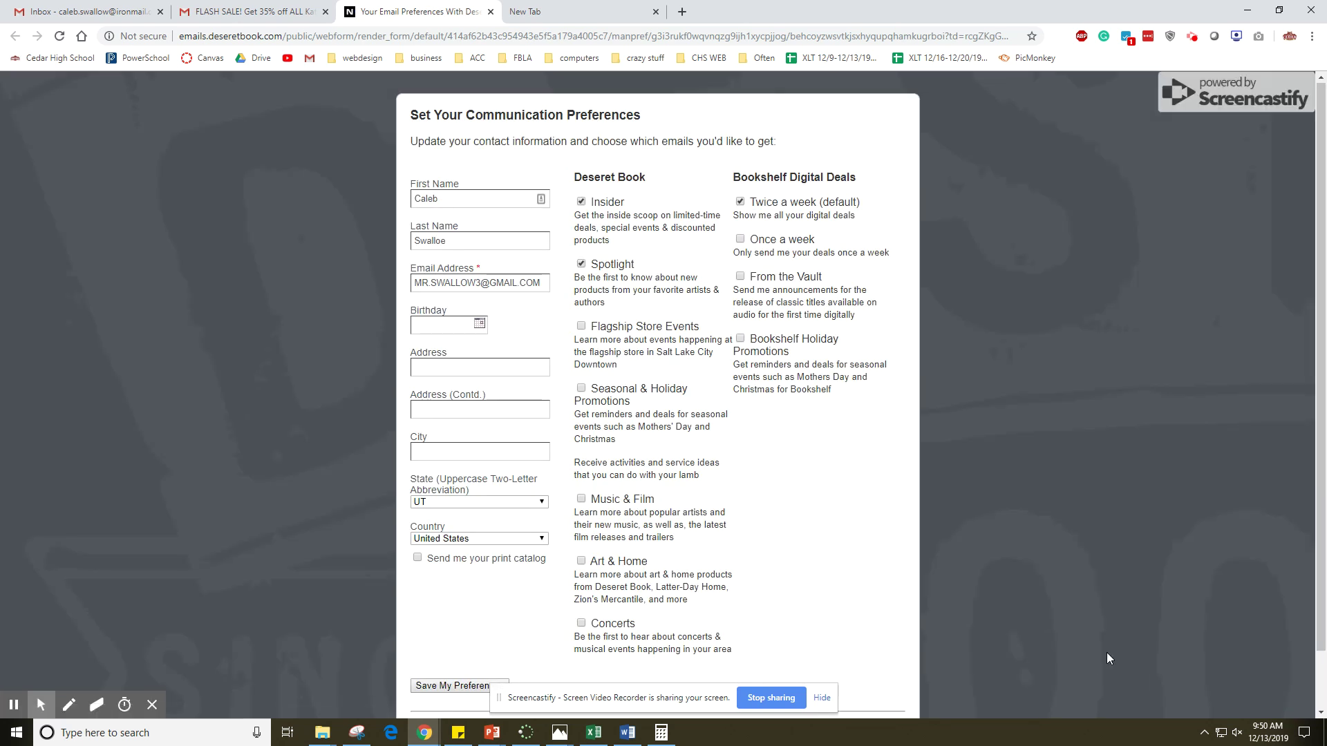
scroll(795, 439, "down", 1)
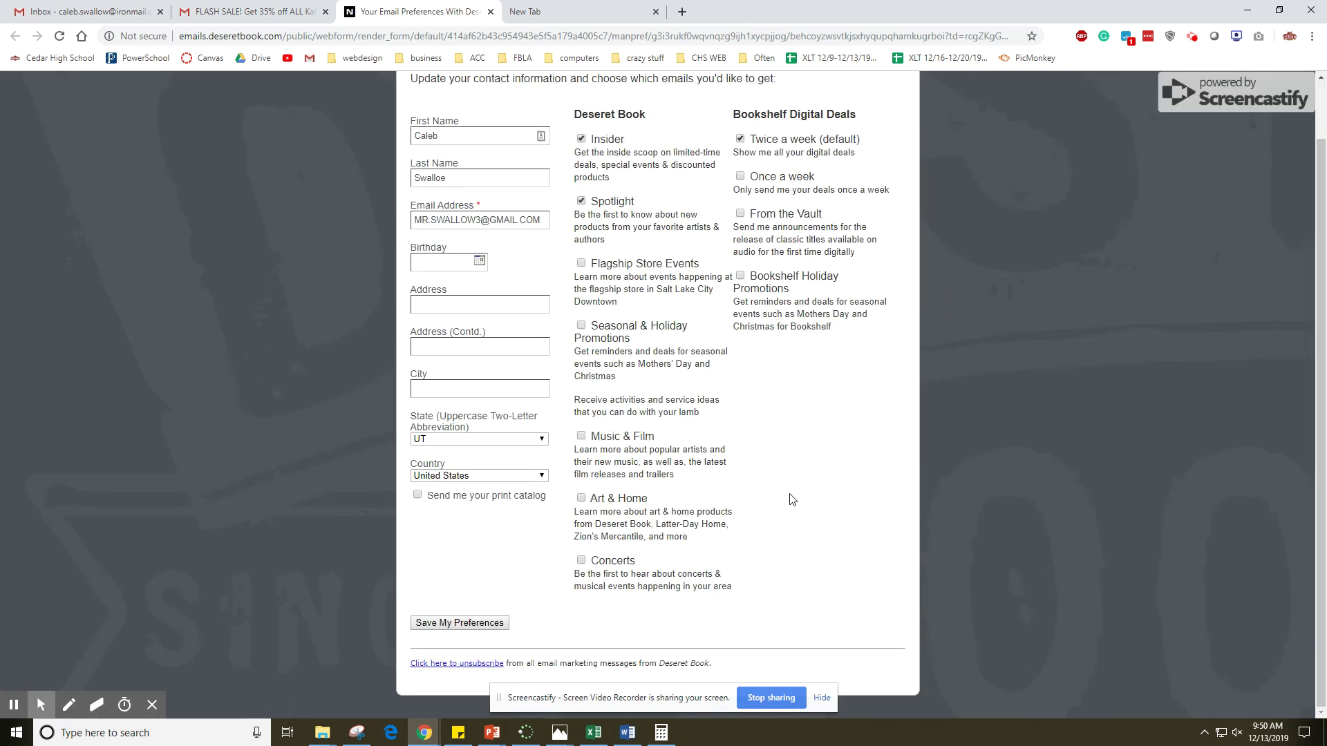
left_click(494, 665)
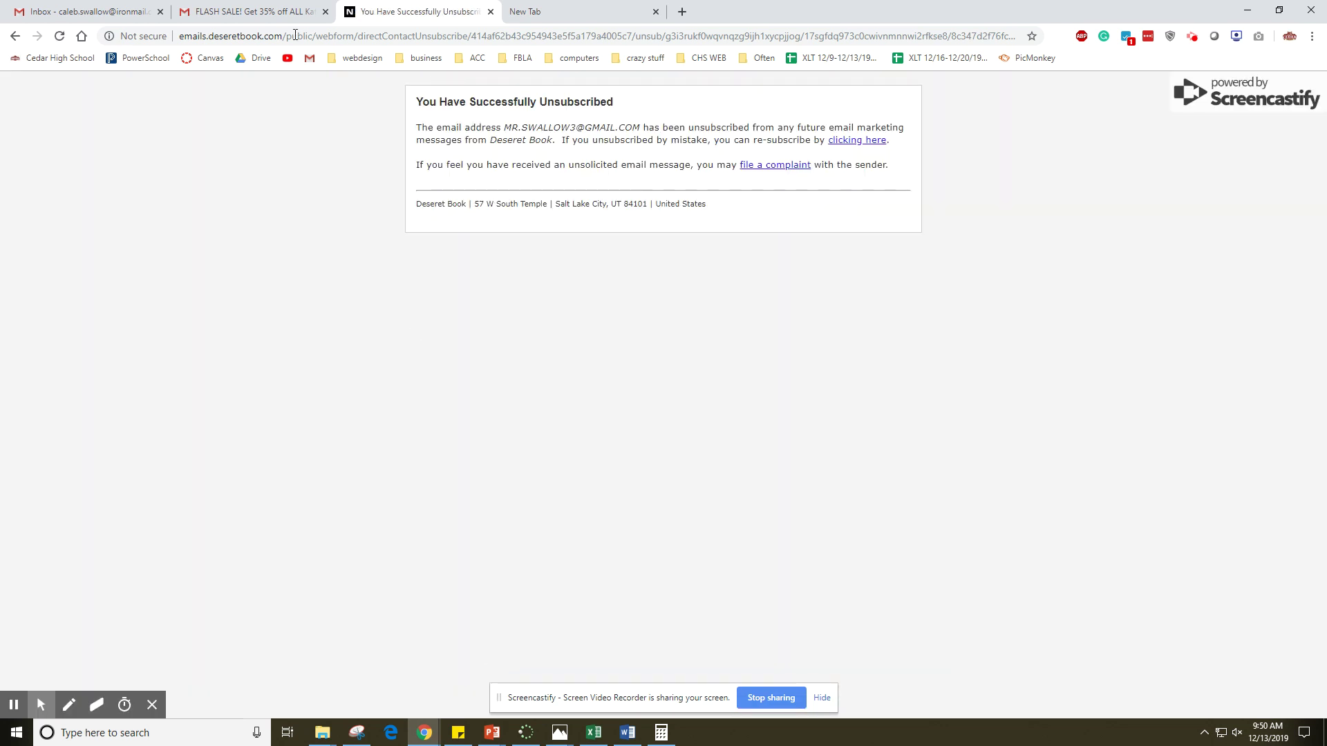
Step: Switch back to the open flash sale message in Gmail and return to the inbox
left_click(243, 5)
scroll(387, 220, "up", 10)
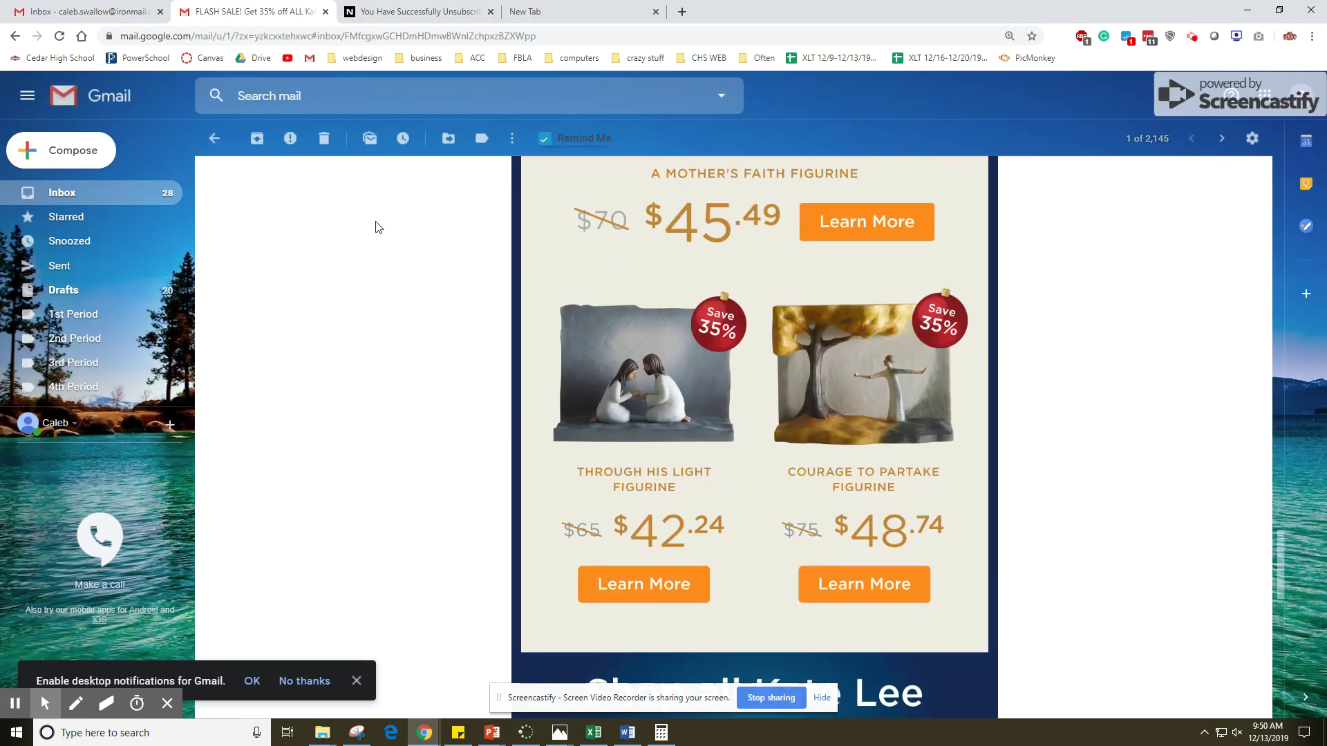
left_click(213, 142)
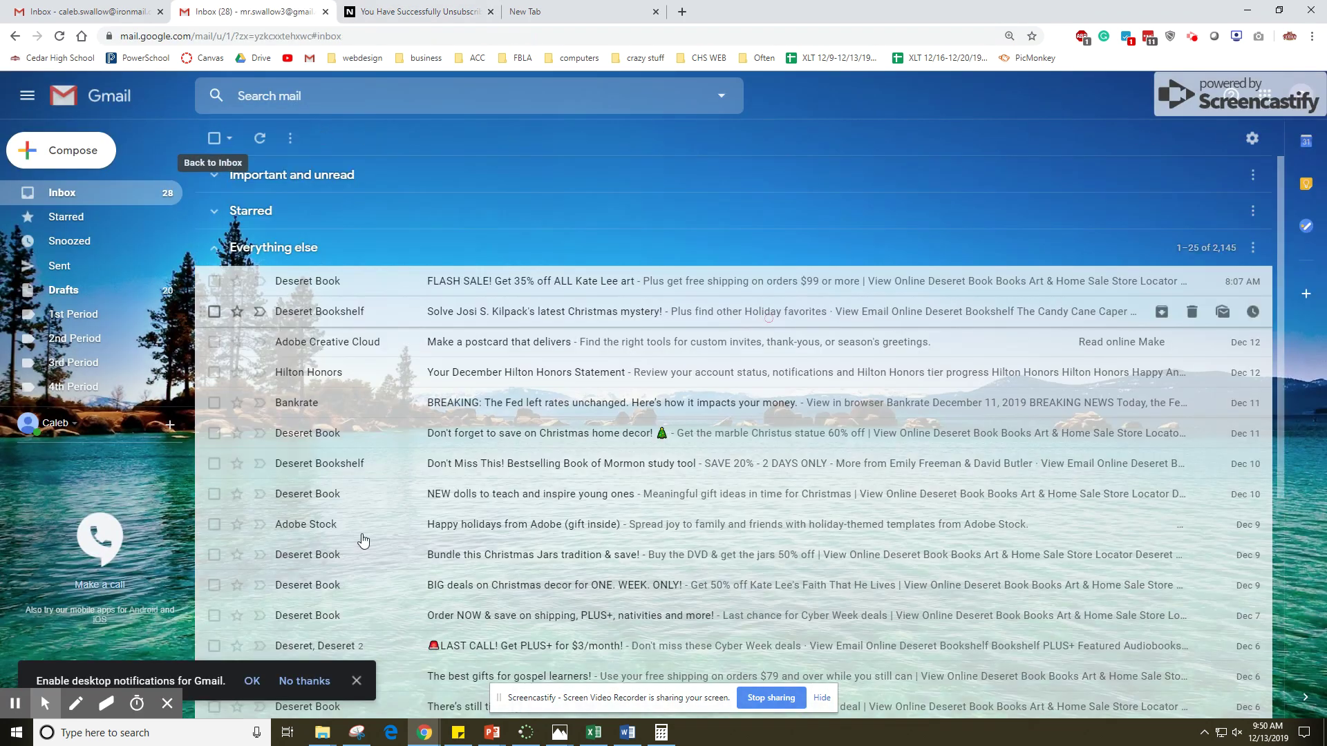
Step: Look through the Everything else messages and select all of the ones listed
scroll(415, 483, "down", 5)
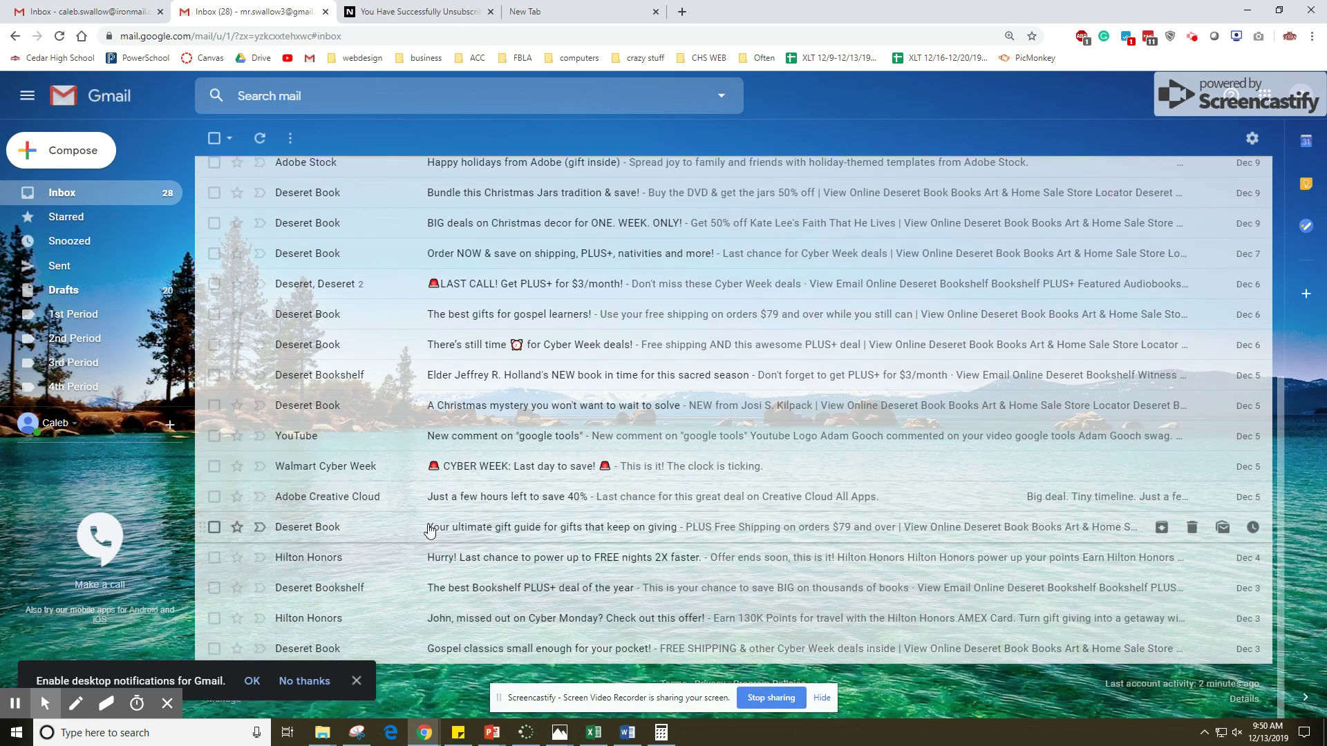
scroll(426, 472, "up", 5)
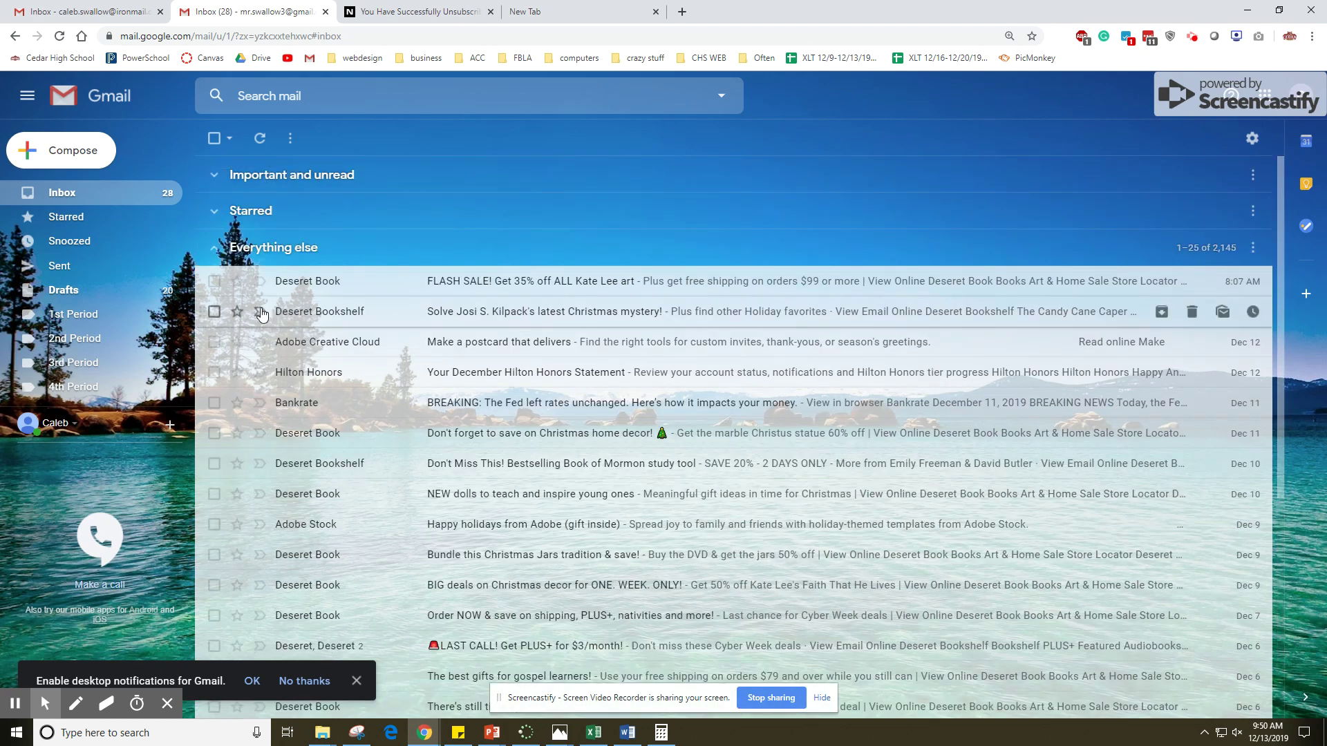
scroll(553, 435, "down", 5)
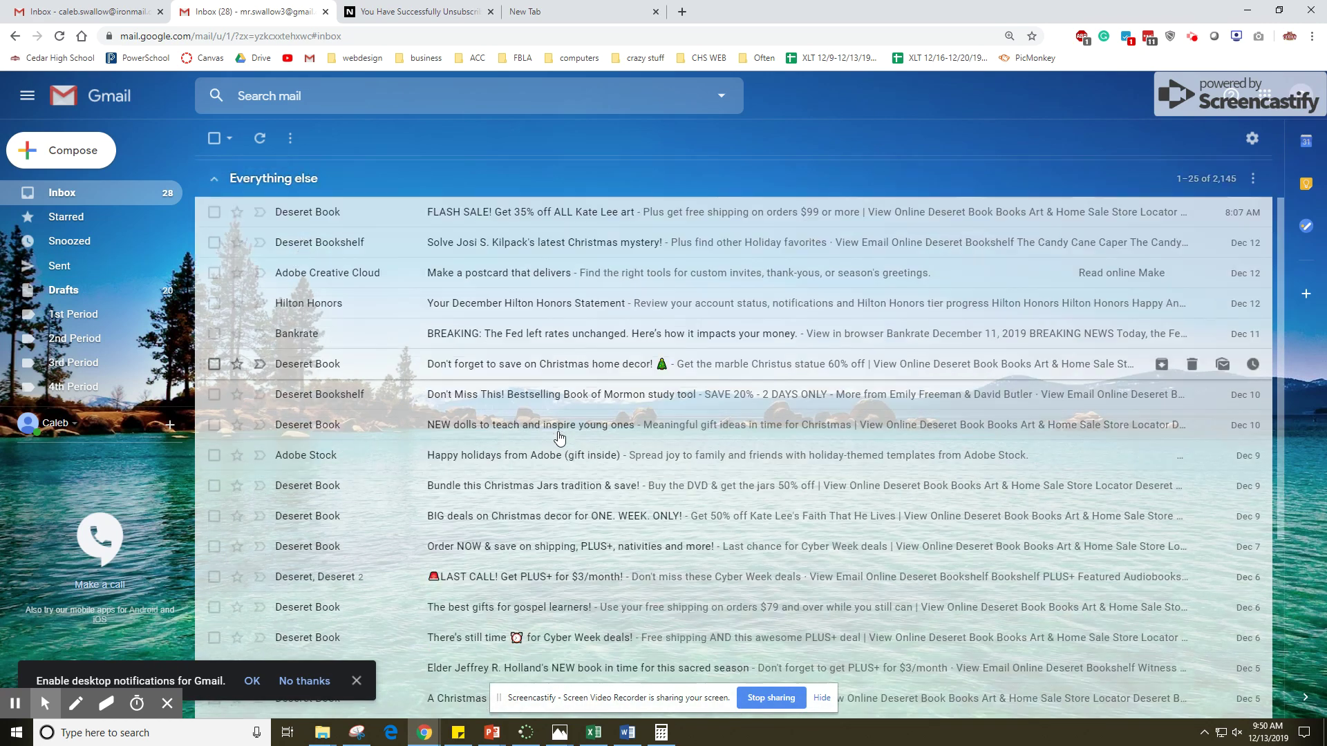
scroll(542, 433, "up", 5)
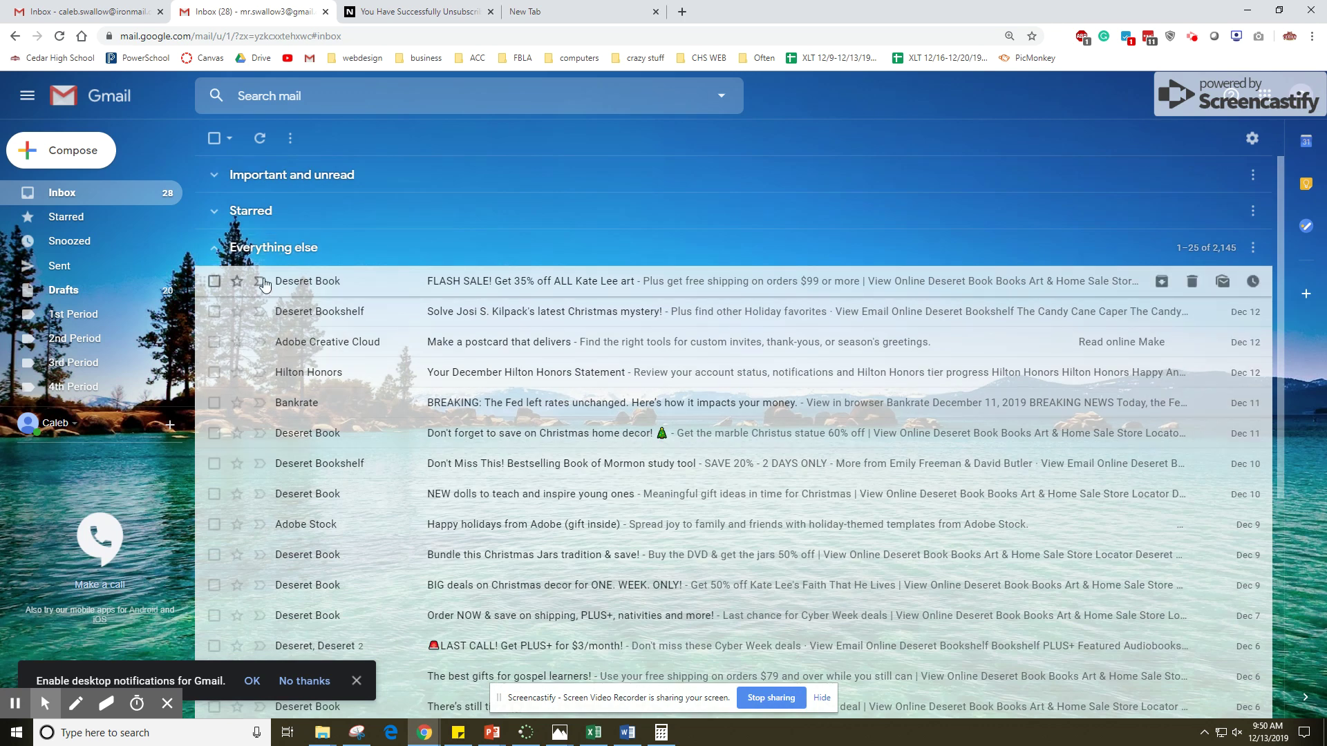
scroll(349, 413, "down", 5)
scroll(344, 515, "up", 5)
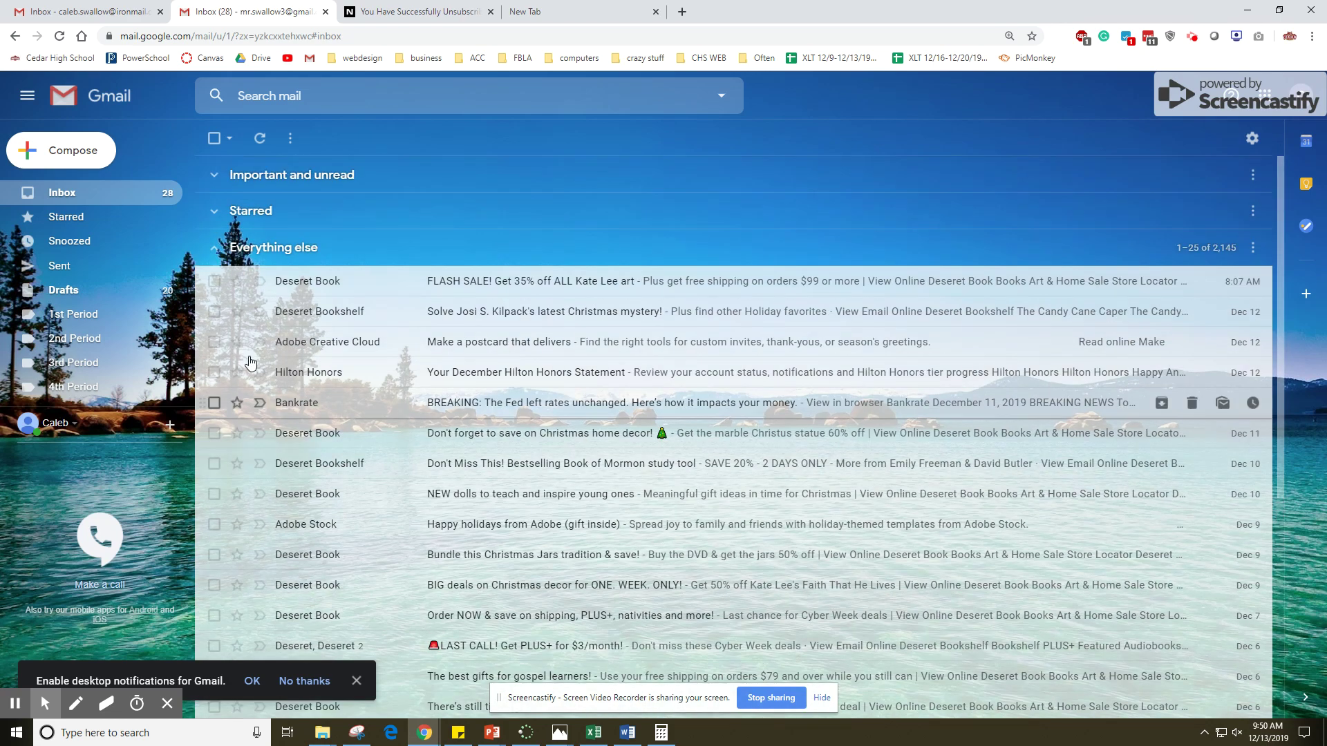
left_click(230, 139)
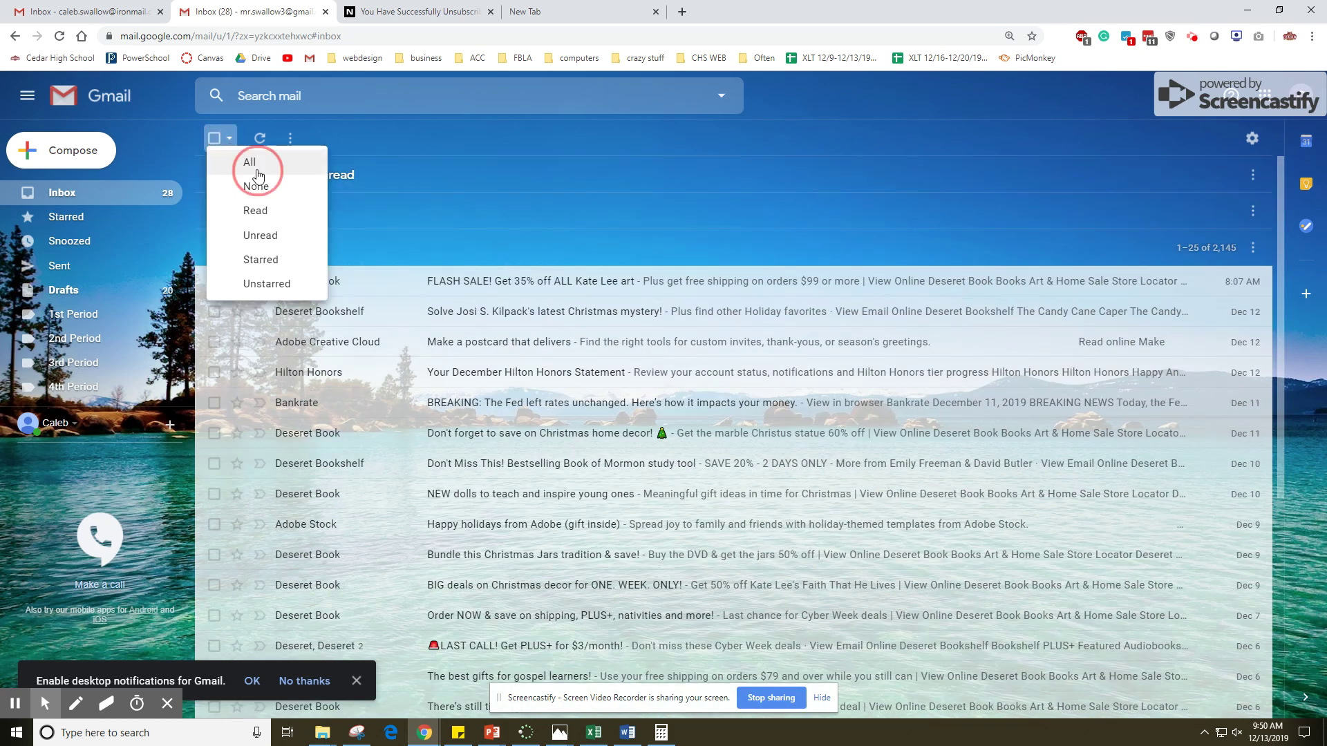
left_click(247, 163)
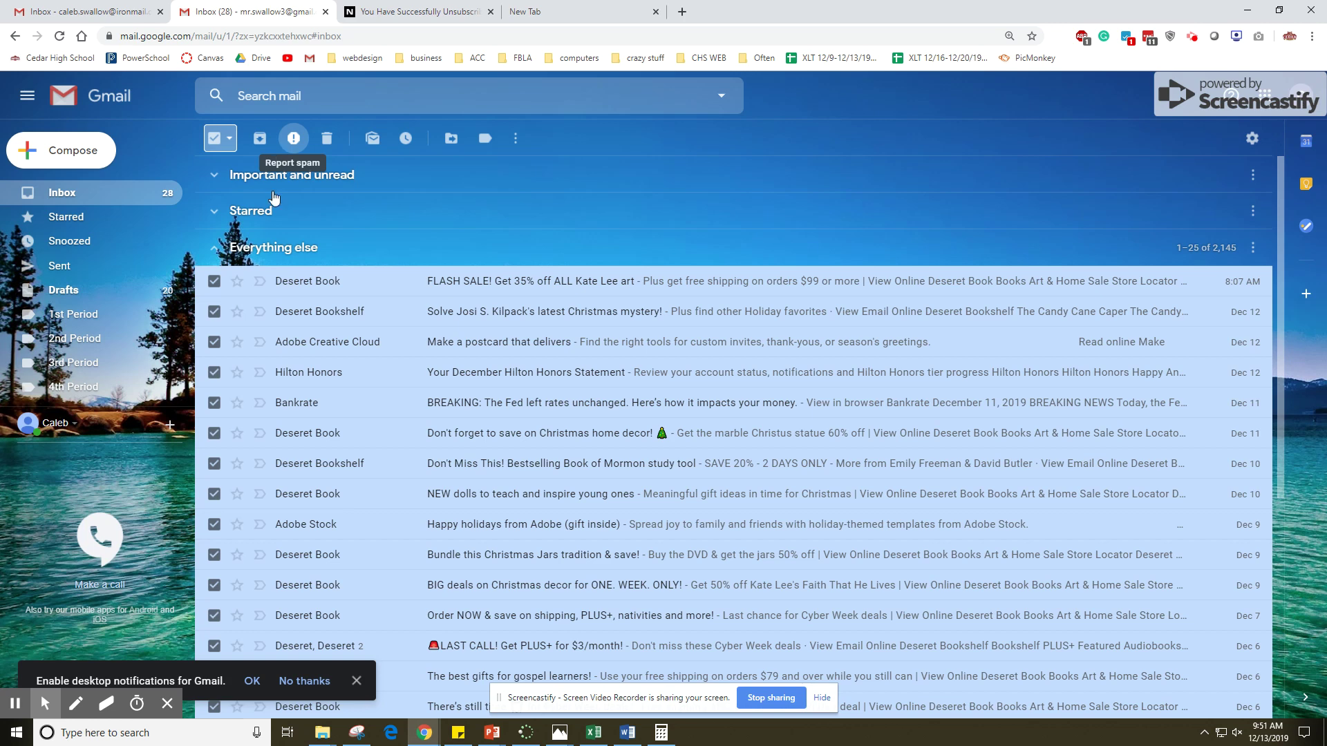
Step: Expand the Starred section to check it, collapse it again, and collapse the Everything else section as well
left_click(257, 211)
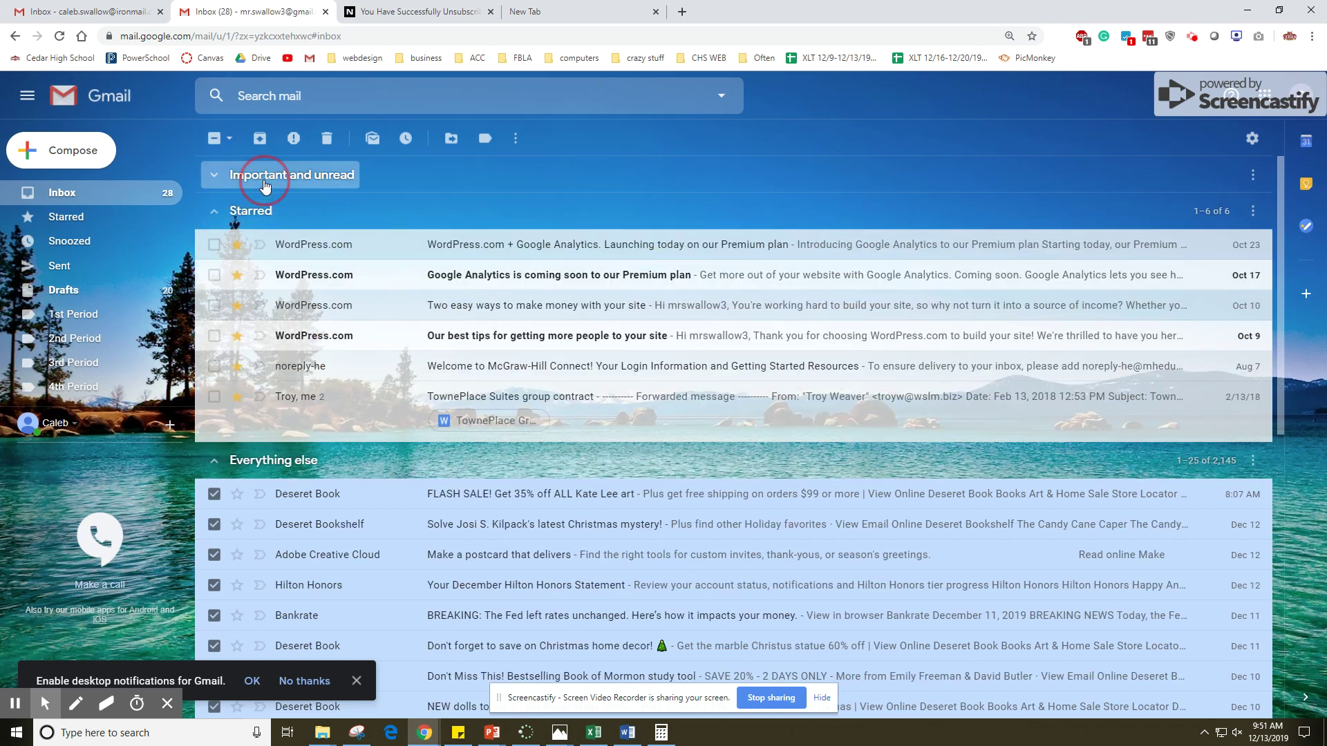
left_click(260, 211)
left_click(261, 211)
left_click(261, 210)
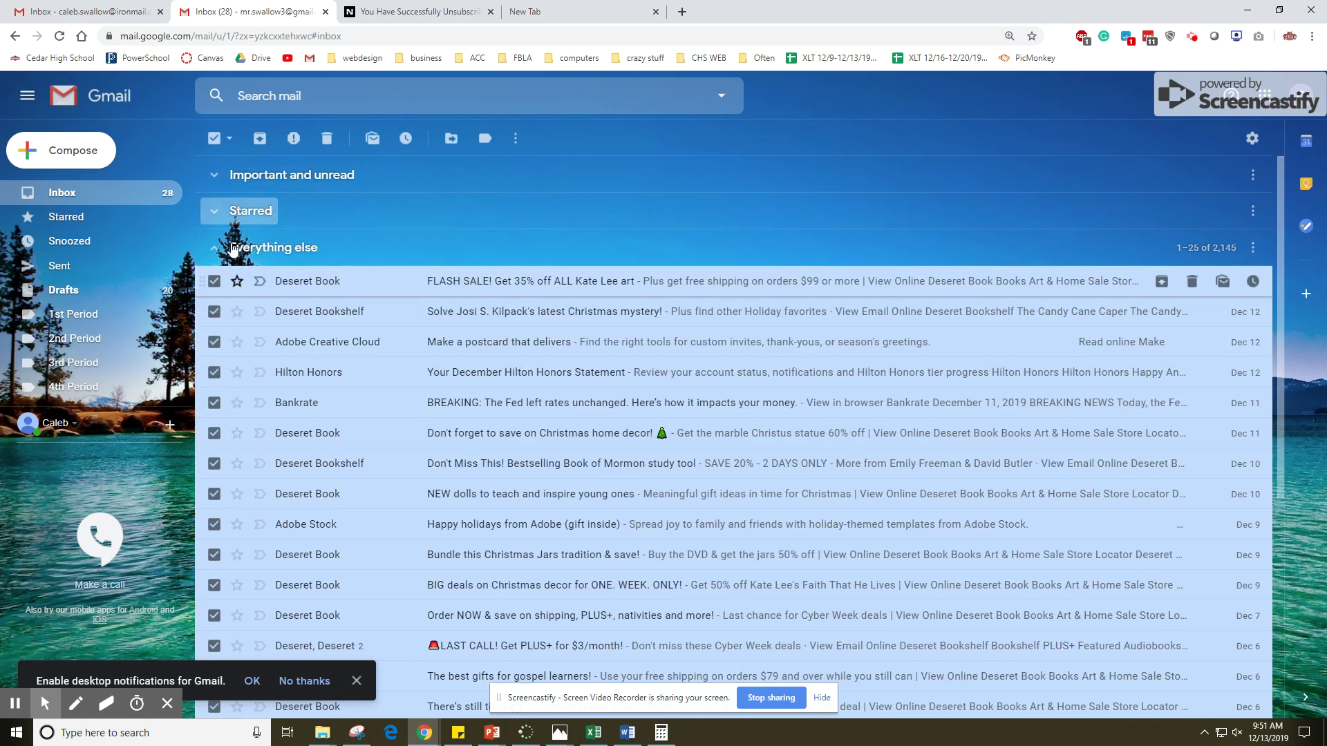
left_click(224, 250)
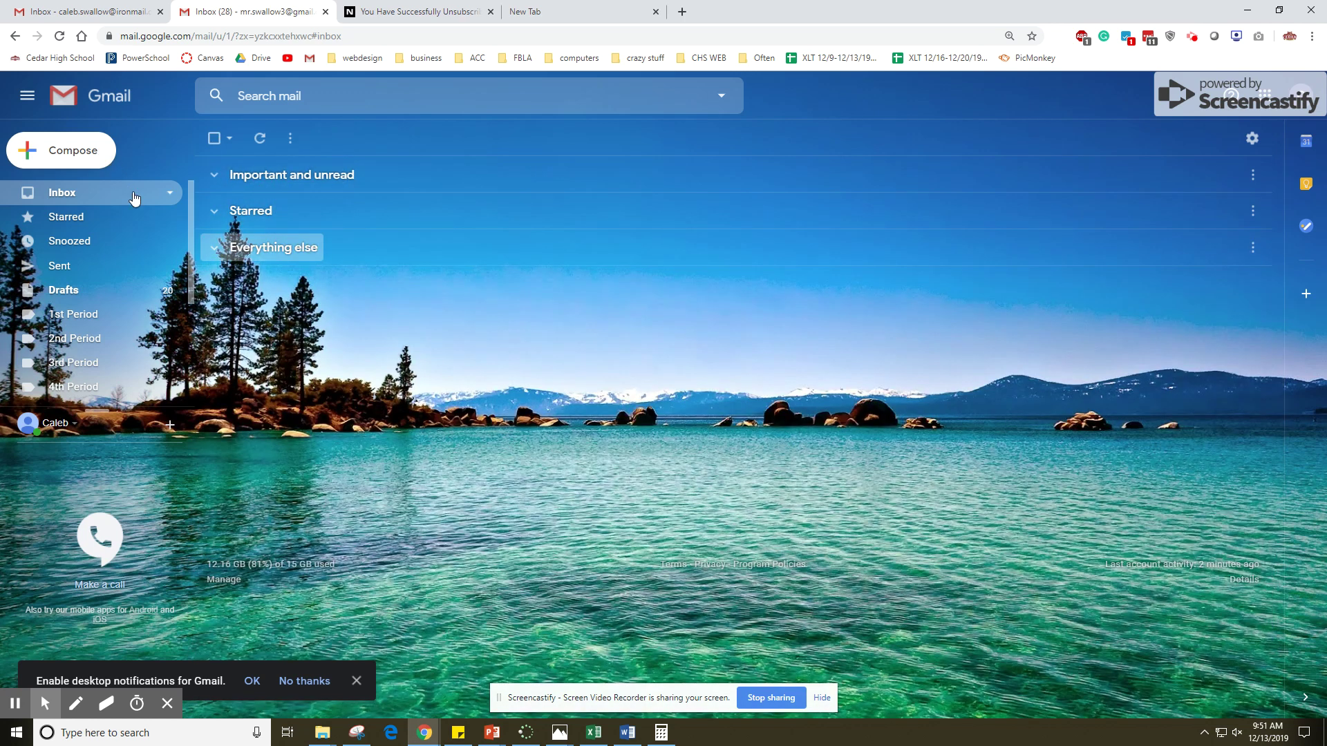
Step: Change the inbox type to Starred first and expand its Everything else and Starred sections
left_click(170, 195)
left_click(221, 316)
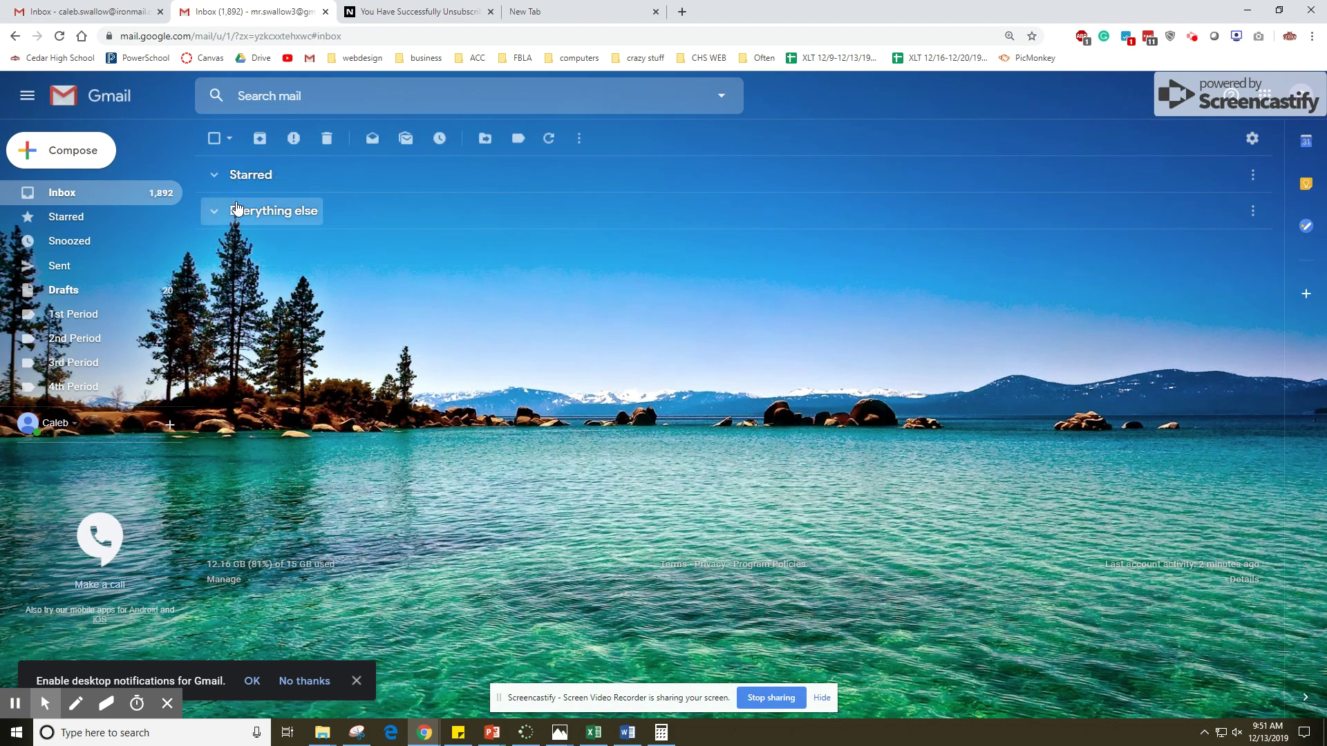
left_click(234, 210)
left_click(238, 175)
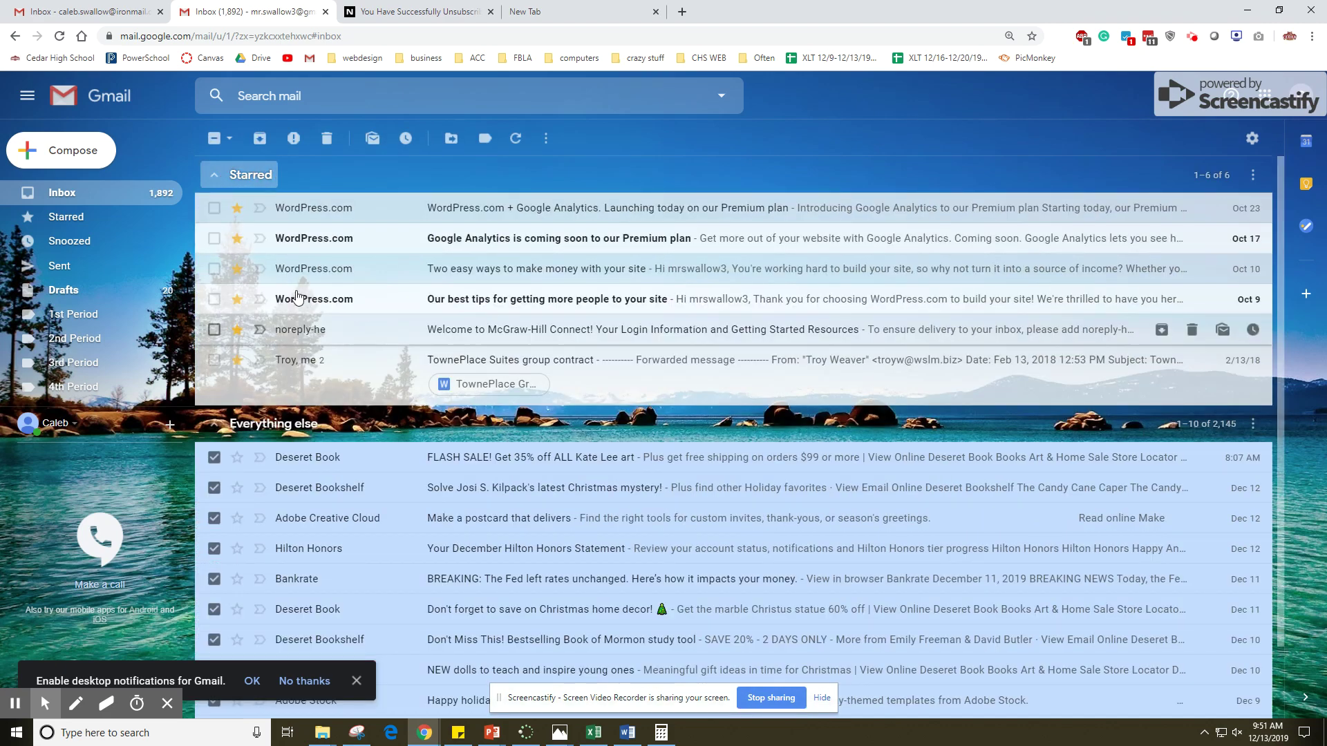
Step: Look through the Starred and Everything else messages and review the available inbox types without changing the selection
scroll(299, 465, "down", 1)
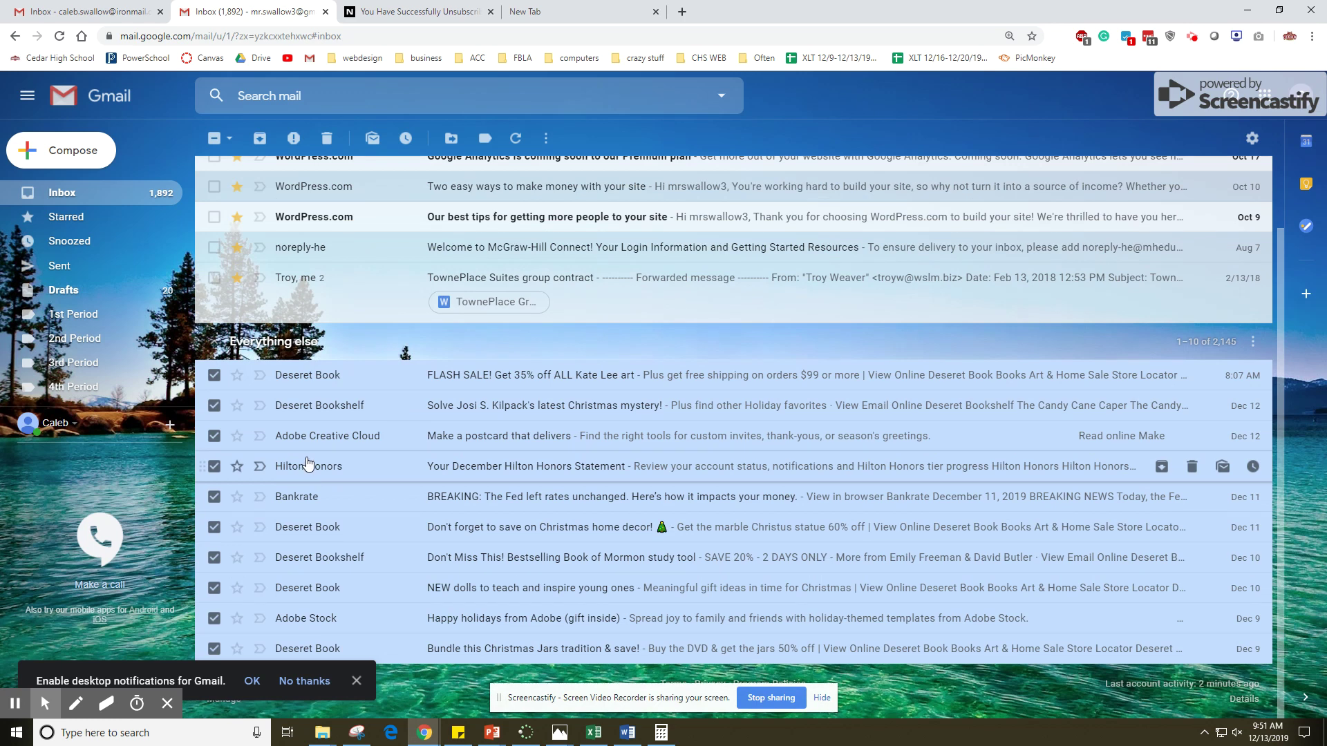
scroll(299, 465, "up", 1)
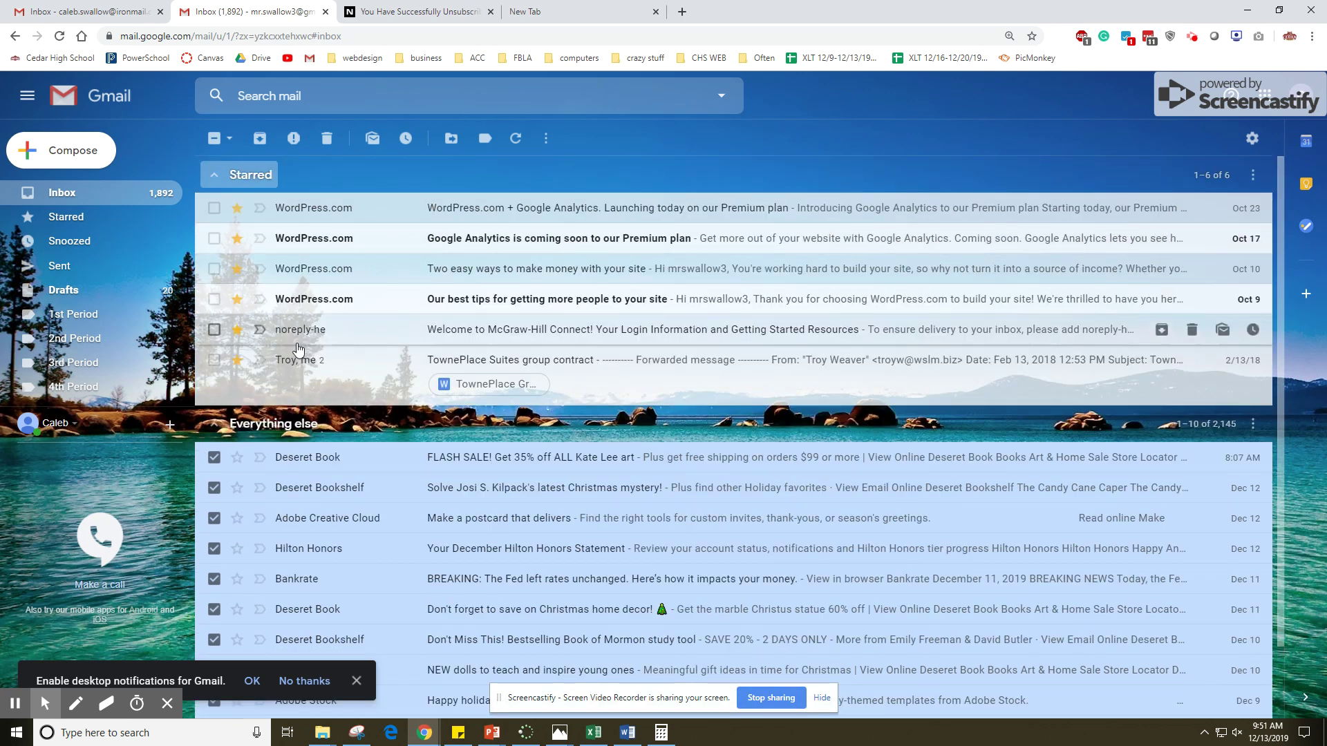
left_click(169, 193)
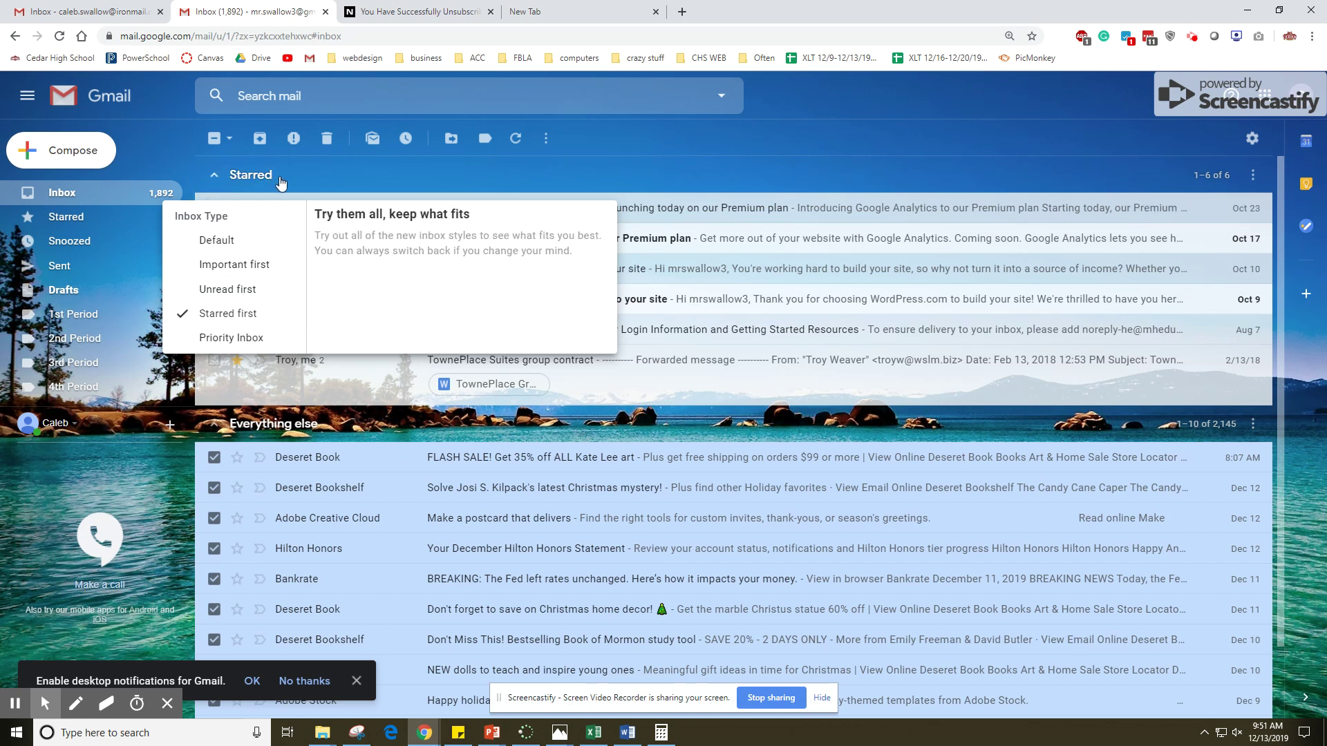
left_click(350, 174)
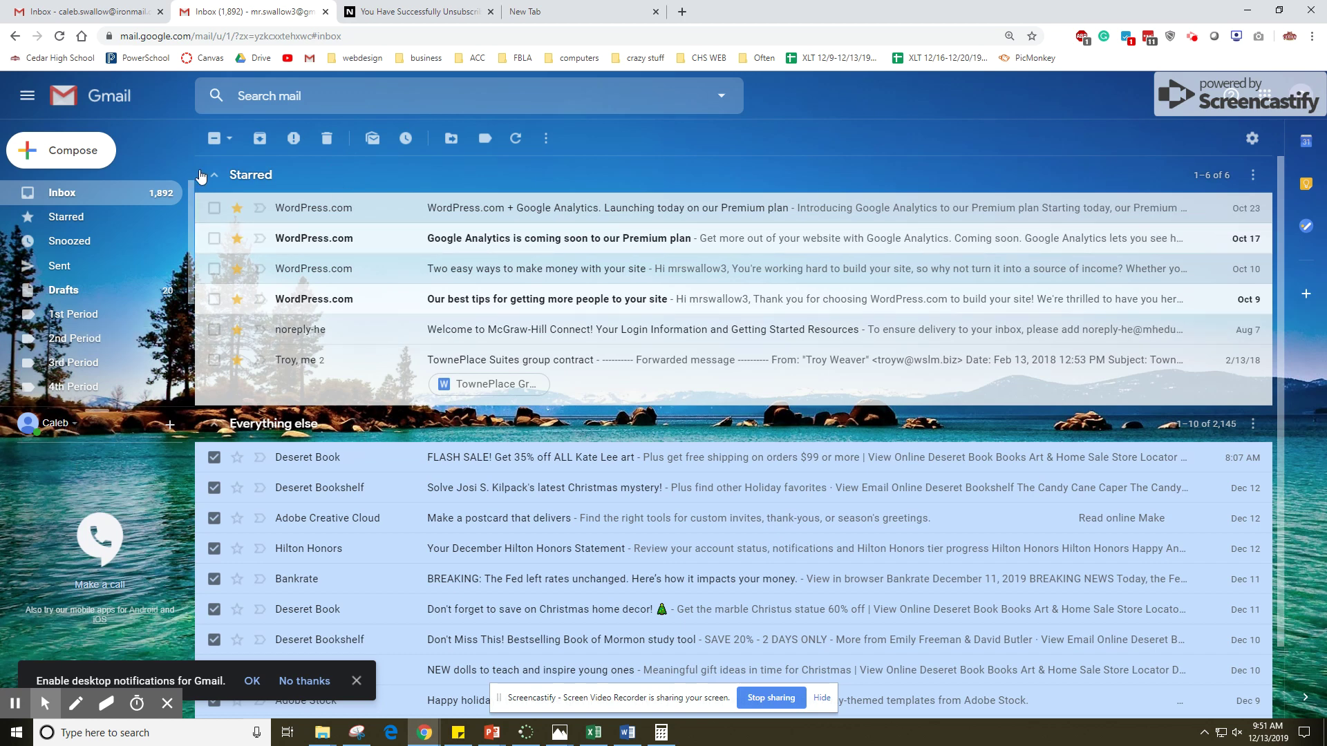
Step: Switch to the school account's inbox and draft "Hey man what's up!" in the chat with the contact whose preview starts "Its super convenient"
left_click(134, 6)
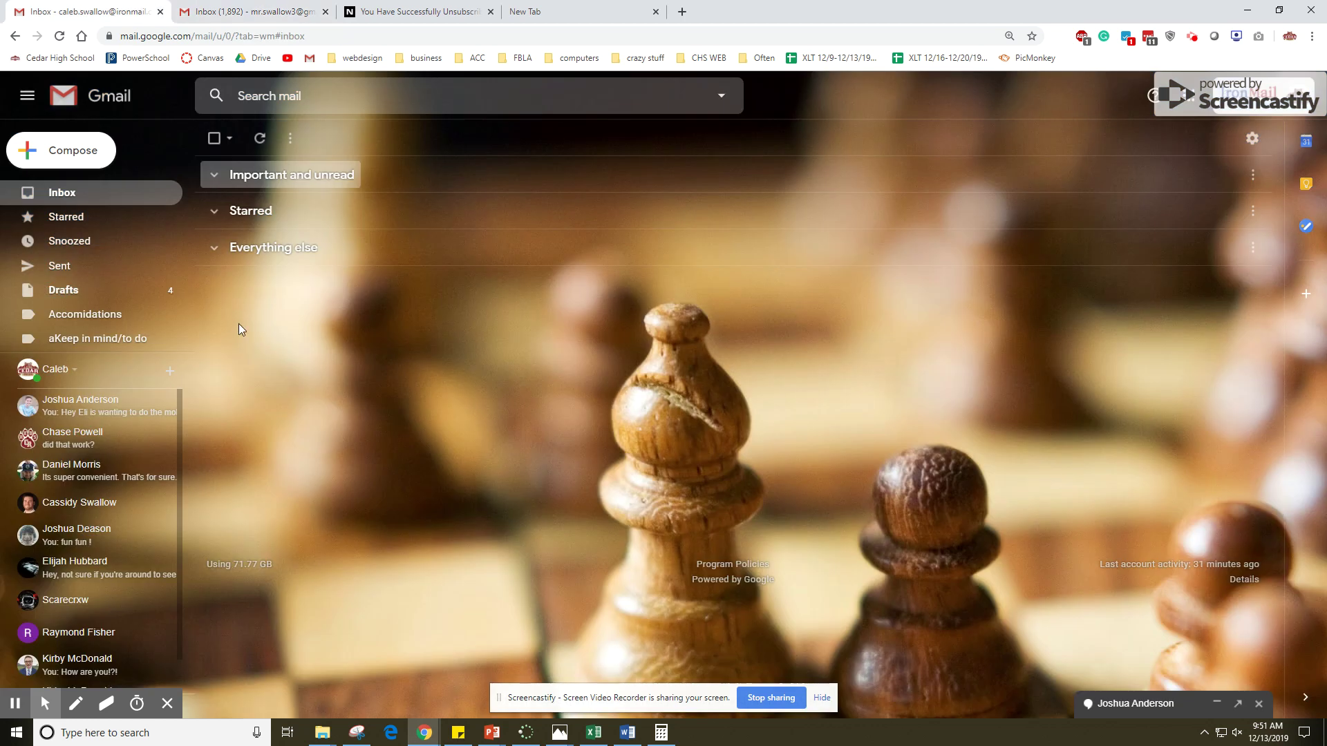
left_click(113, 480)
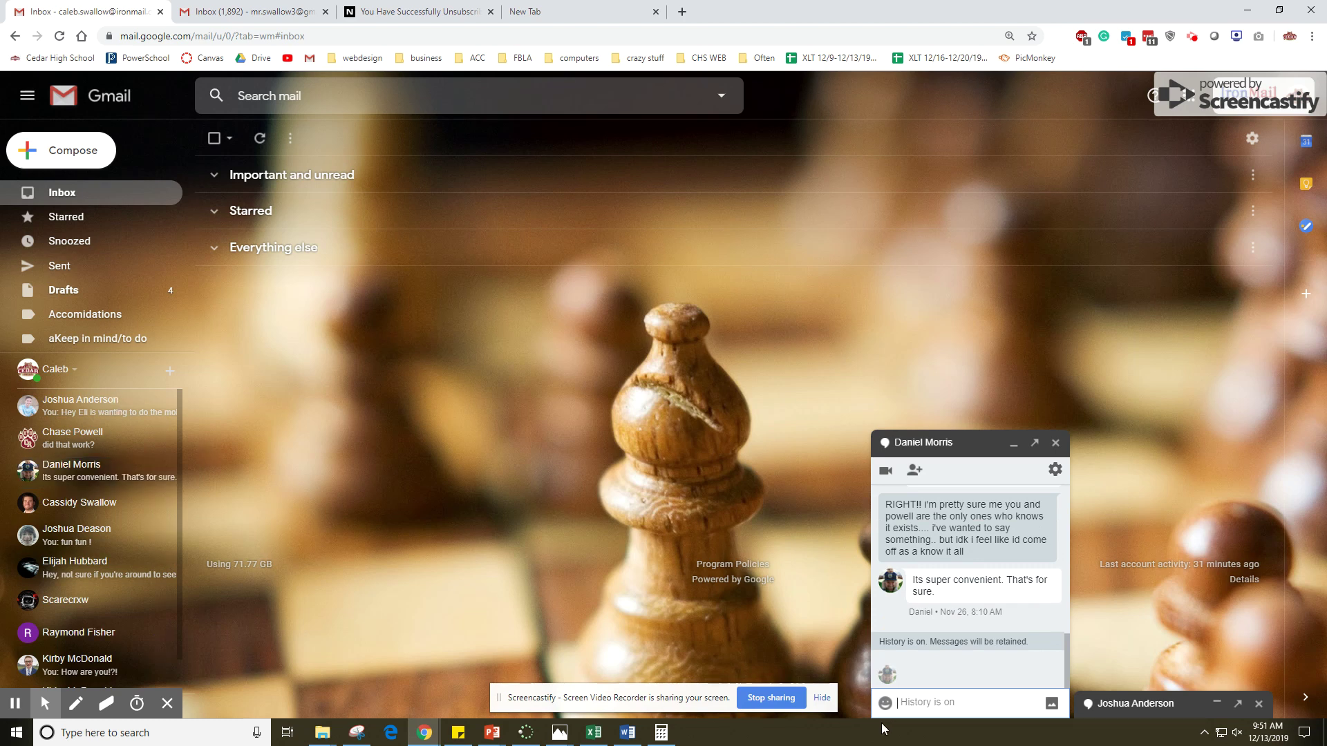
type("Hey man what's up!")
Step: Search for a chat contact by first name, dismiss the search without choosing anyone, and close the open chat with the unsent draft
left_click(170, 373)
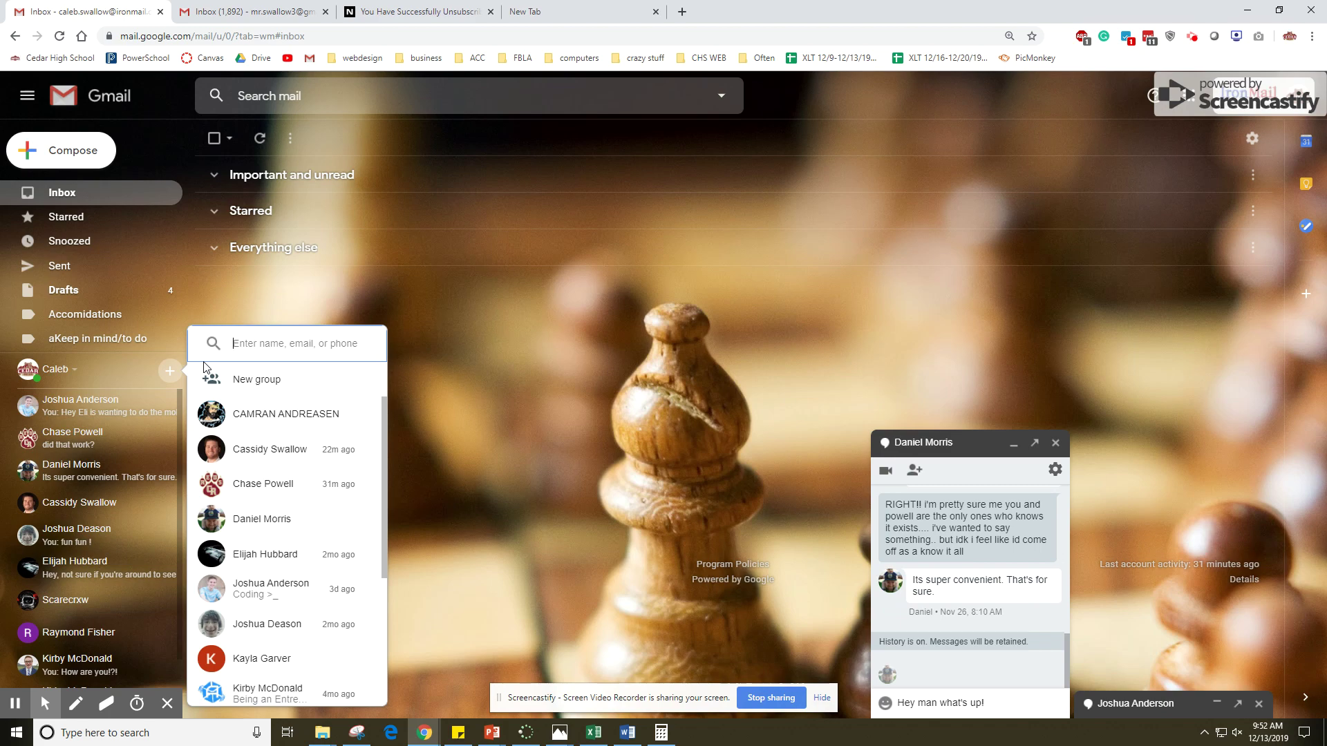
type("john")
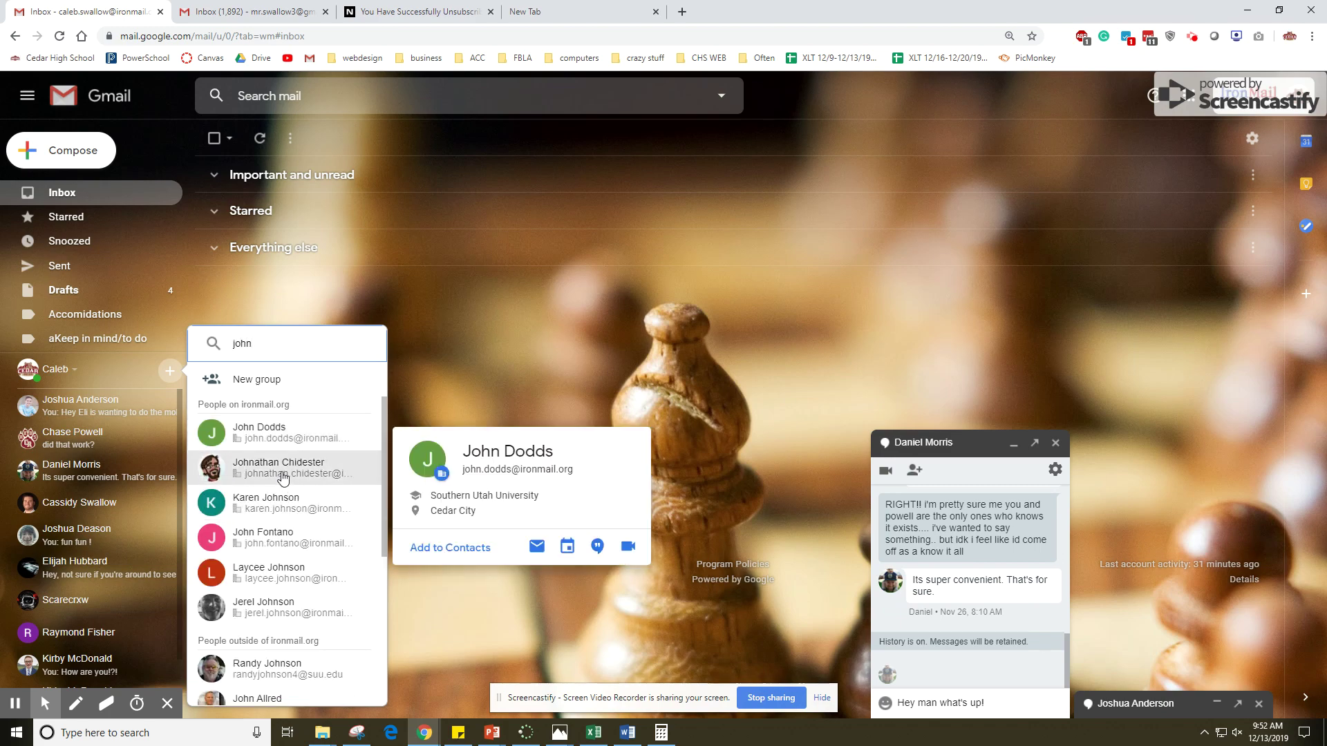
left_click(433, 391)
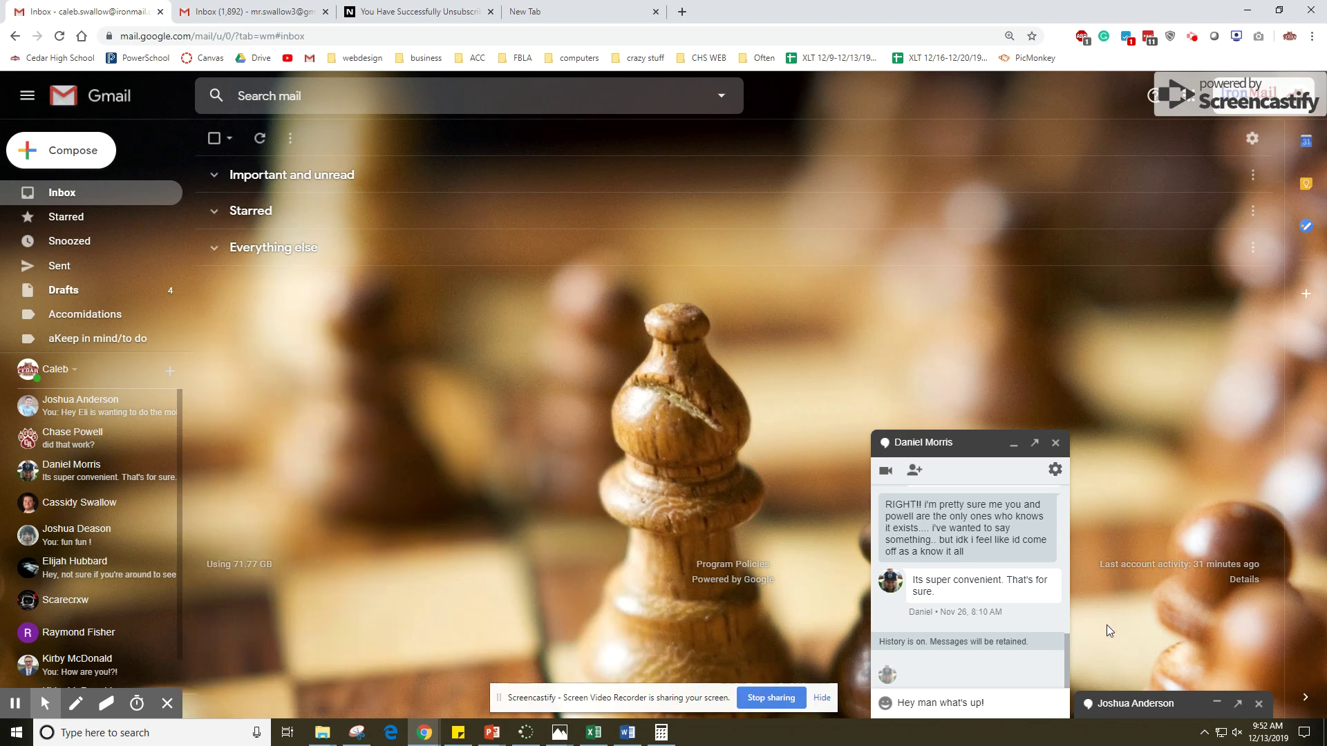
left_click(1055, 445)
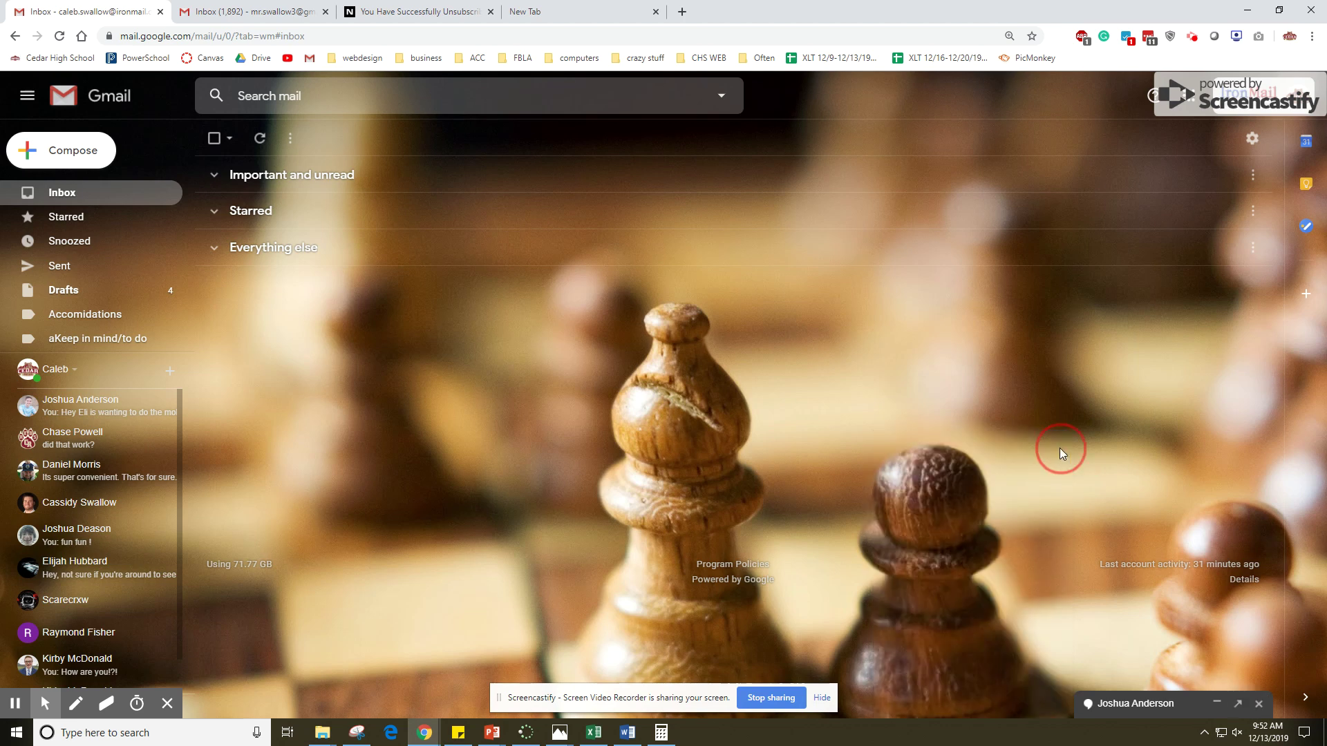